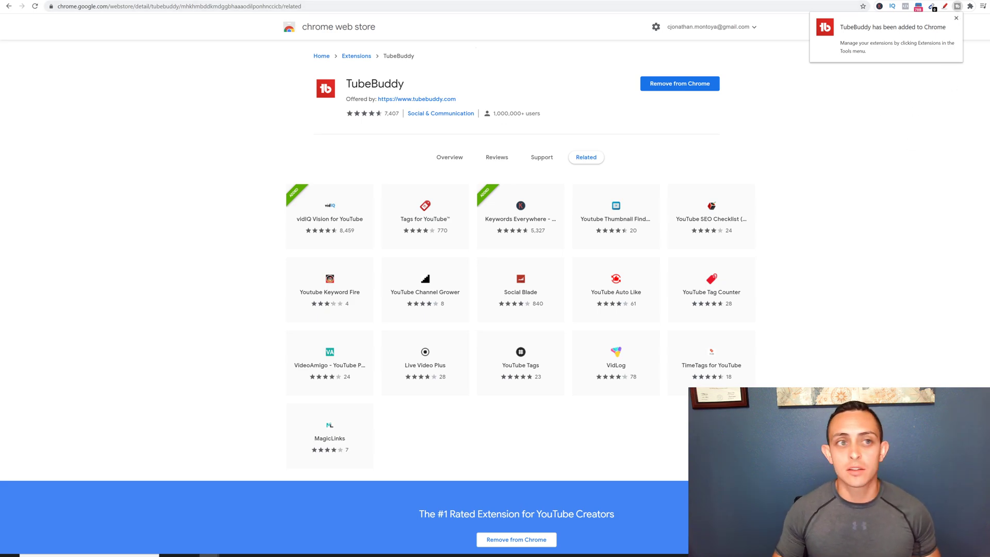
- Open the YouTube home page in the browser
{"action": "left_click", "coordinate": [312, 5]}
{"action": "type", "text": "yoi"}
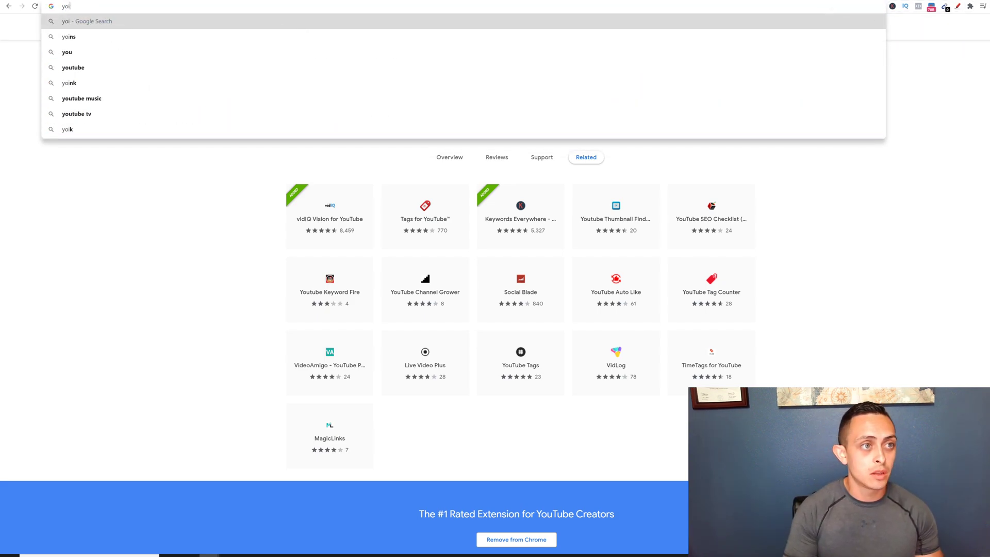
{"action": "key", "text": "BackSpace"}
{"action": "type", "text": "ut\\"}
{"action": "key", "text": "BackSpace"}
{"action": "type", "text": "u"}
{"action": "key", "text": "Return"}
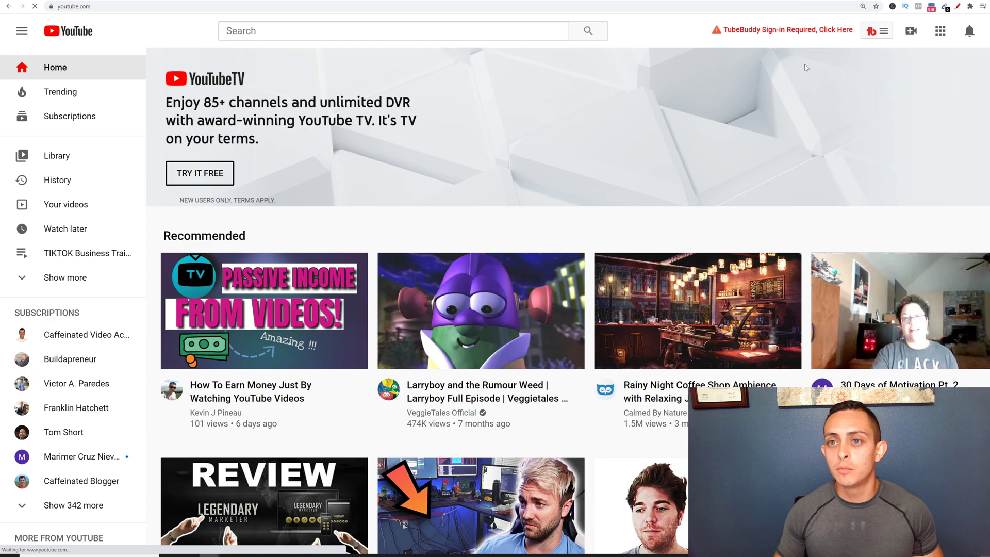
- Agree to the TubeBuddy privacy policy and terms of use, and start signing in with YouTube
{"action": "left_click", "coordinate": [774, 31]}
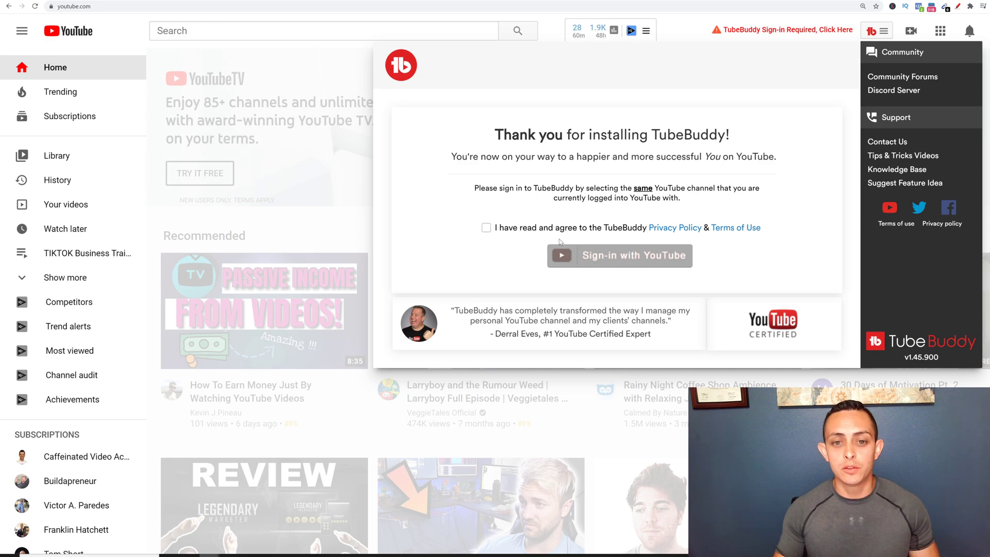
{"action": "left_click", "coordinate": [486, 229]}
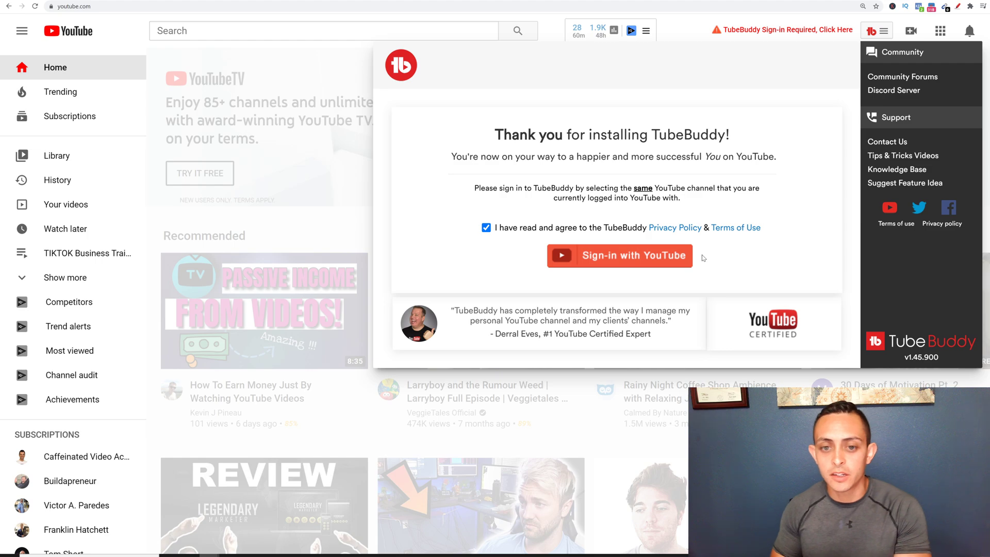
{"action": "left_click", "coordinate": [657, 264]}
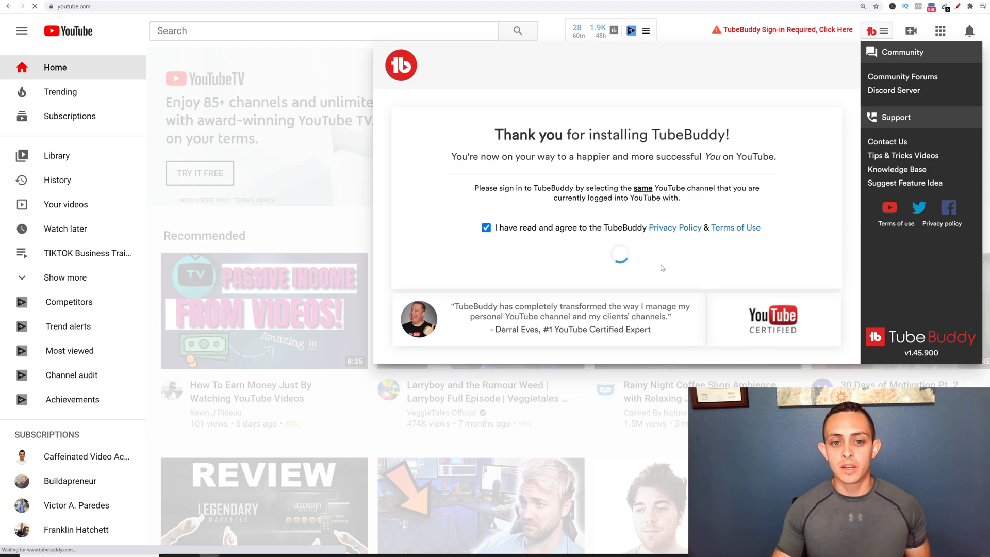
- Choose the Passive Income Lifestyles channel account and allow TubeBuddy to access it
{"action": "scroll", "coordinate": [681, 288], "scroll_direction": "down", "scroll_amount": 2}
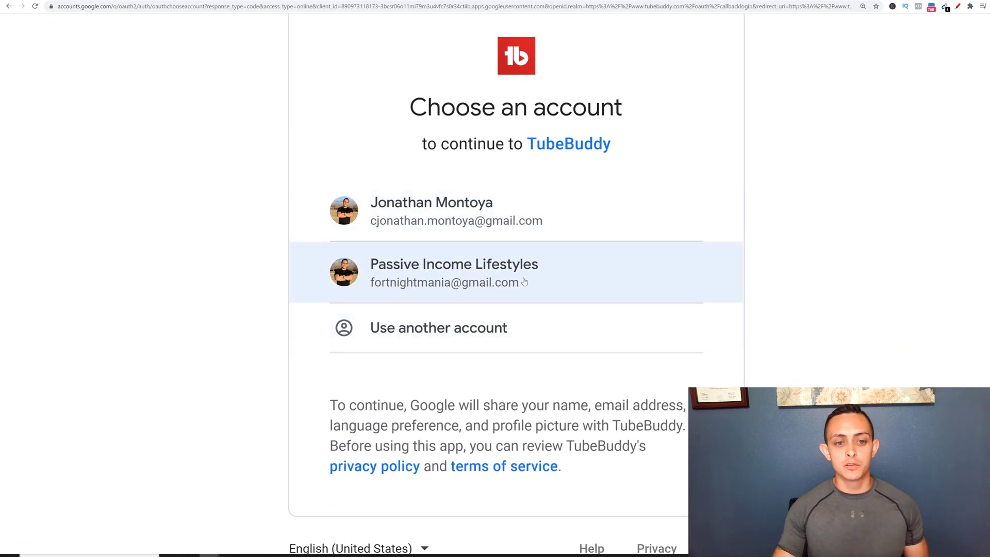
{"action": "left_click", "coordinate": [526, 281]}
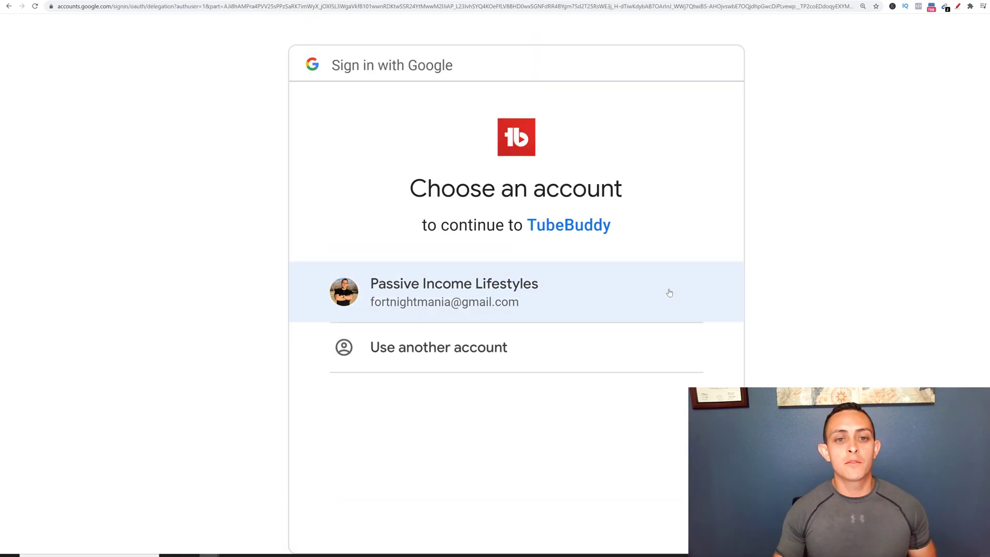
{"action": "left_click", "coordinate": [590, 290]}
{"action": "scroll", "coordinate": [640, 297], "scroll_direction": "down", "scroll_amount": 3}
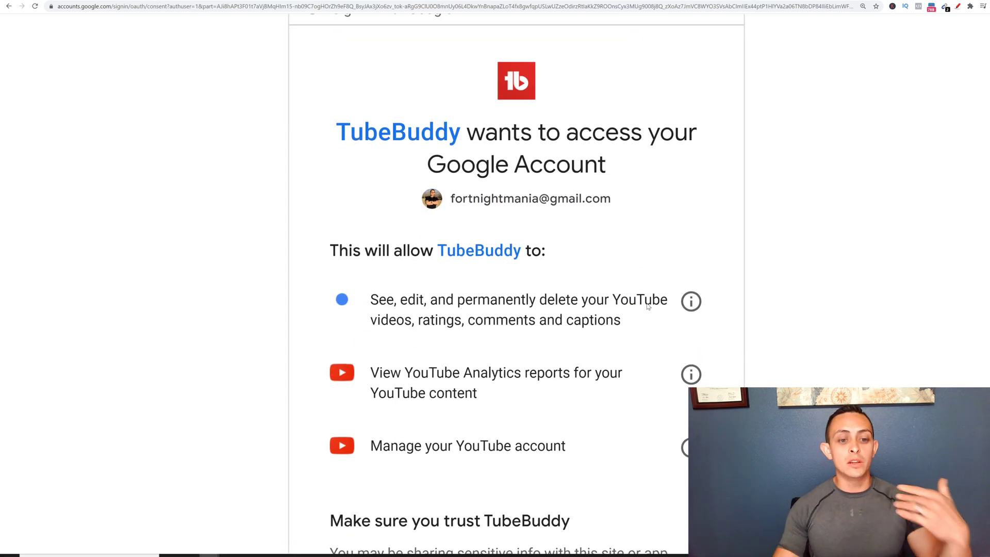
{"action": "key", "text": "ctrl+minus"}
{"action": "key", "text": "ctrl+minus"}
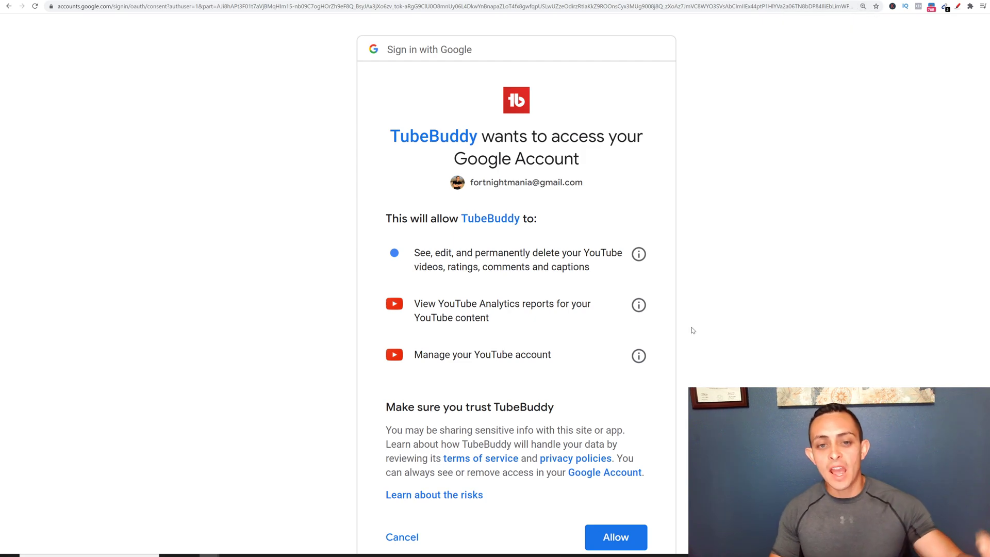
{"action": "scroll", "coordinate": [689, 333], "scroll_direction": "down", "scroll_amount": 1}
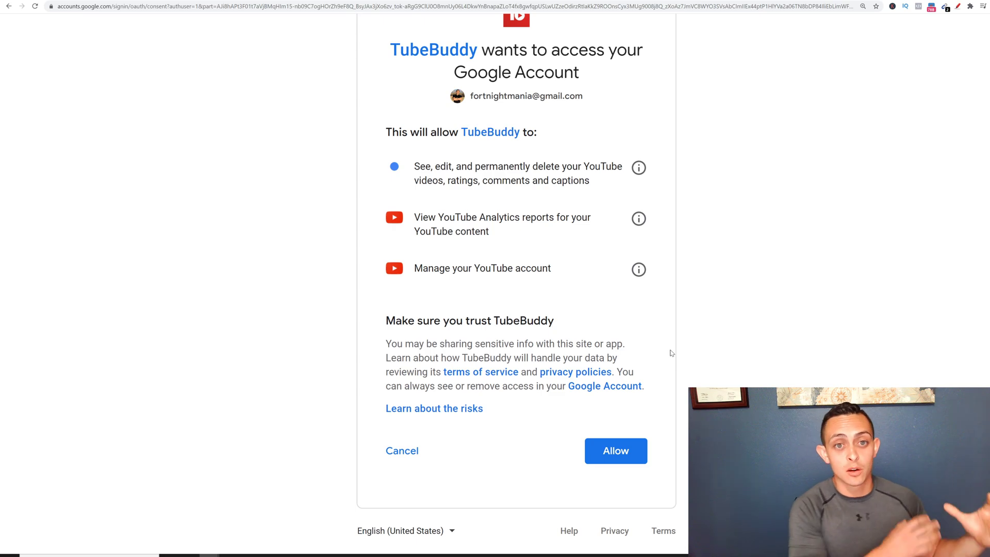
{"action": "left_click", "coordinate": [625, 462]}
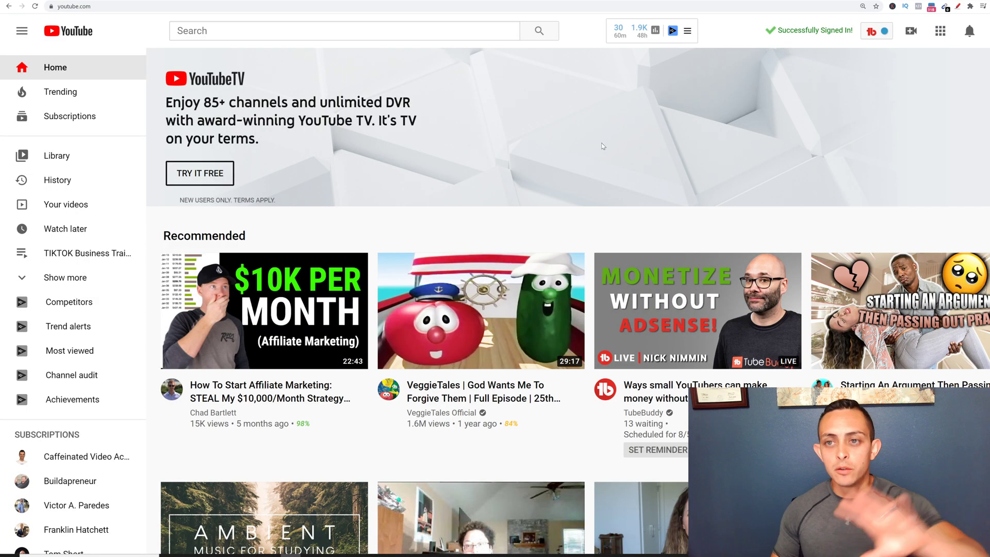
- View the channel's milestones in TubeBuddy, and look briefly at SEO Studio before closing it
{"action": "left_click", "coordinate": [873, 32]}
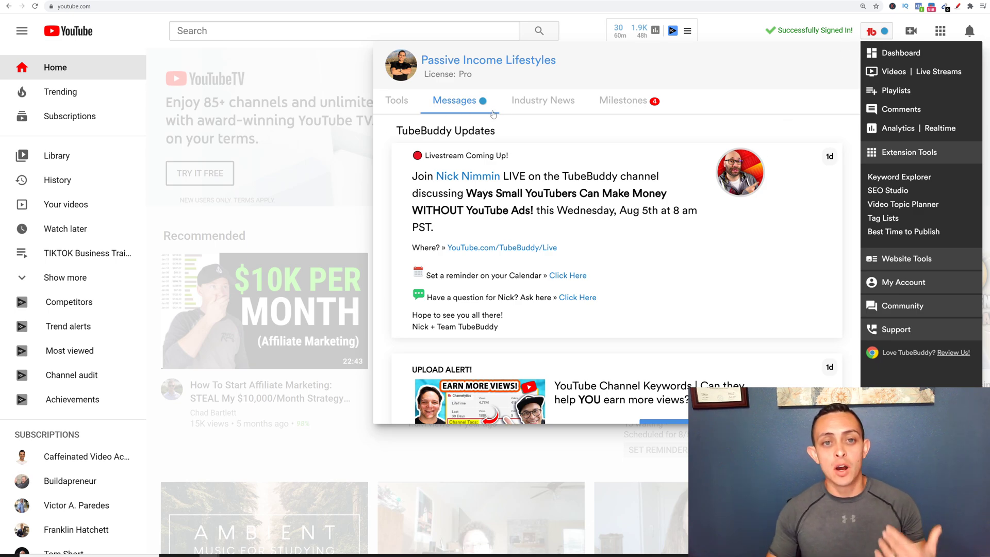
{"action": "left_click", "coordinate": [625, 103]}
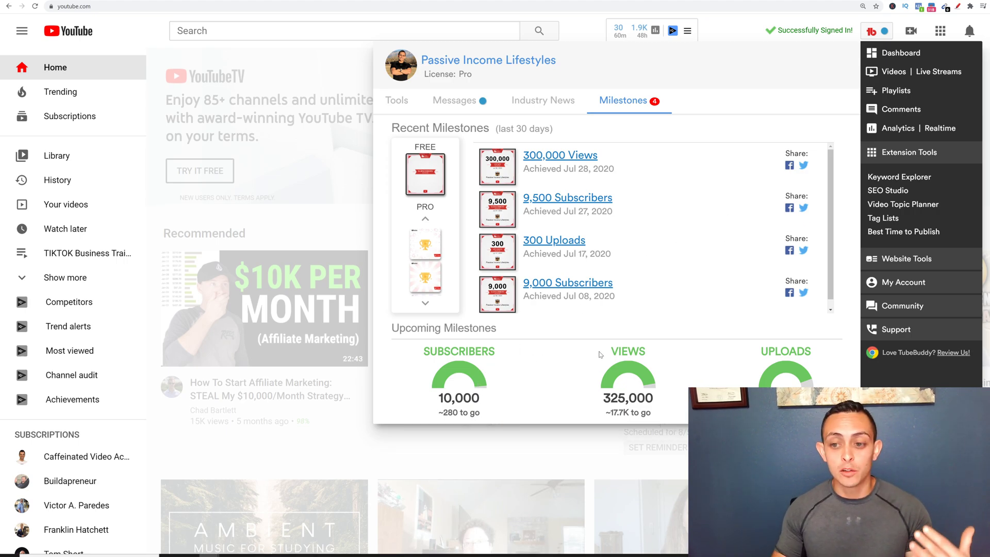
{"action": "scroll", "coordinate": [600, 355], "scroll_direction": "down", "scroll_amount": 2}
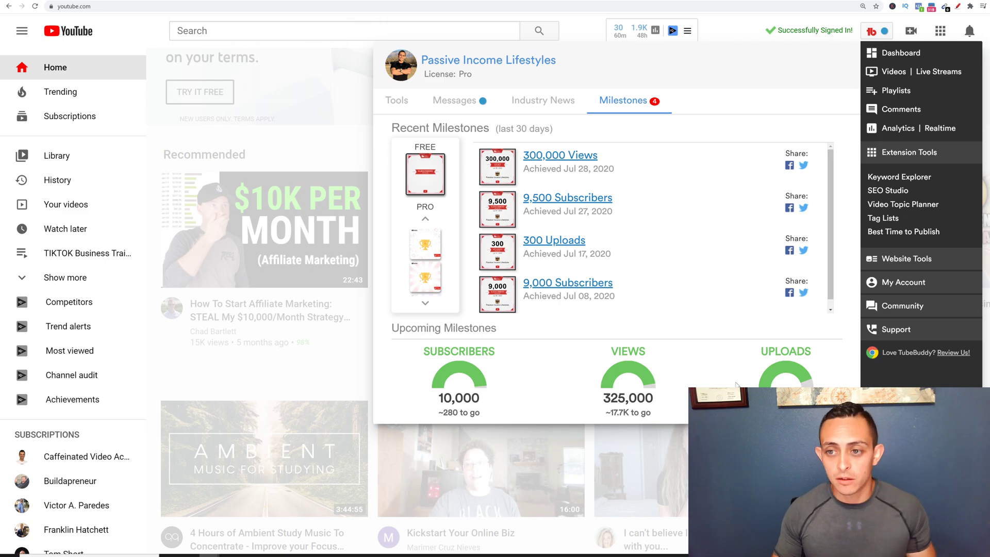
{"action": "left_click", "coordinate": [900, 193]}
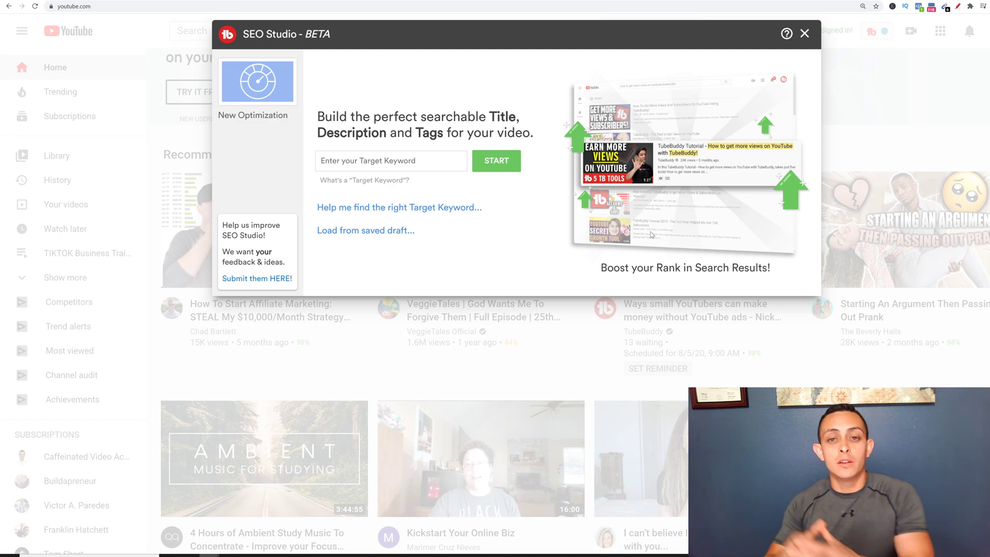
{"action": "left_click", "coordinate": [804, 34]}
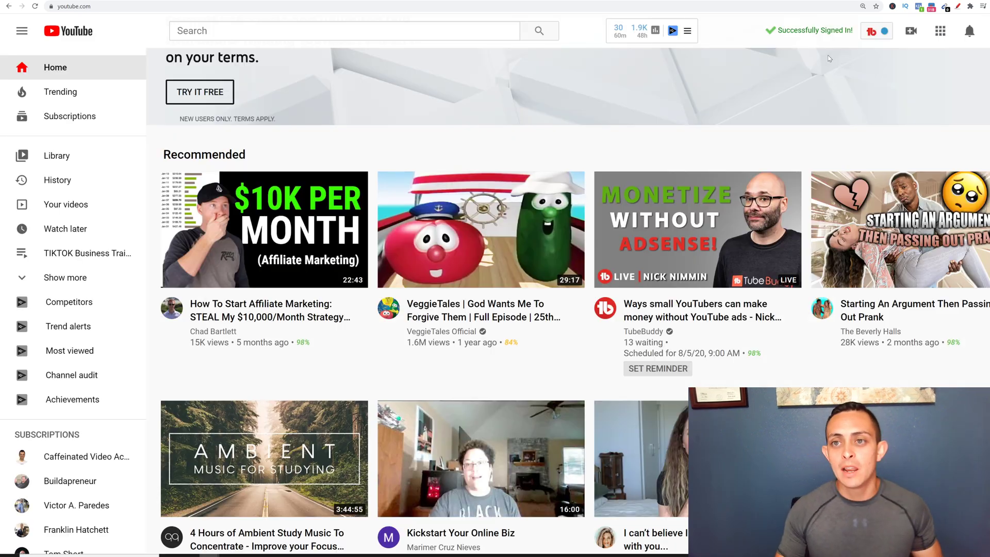
- Explore the keyword "how to get 1000 followers on tiktok" in TubeBuddy's Keyword Explorer
{"action": "left_click", "coordinate": [873, 32]}
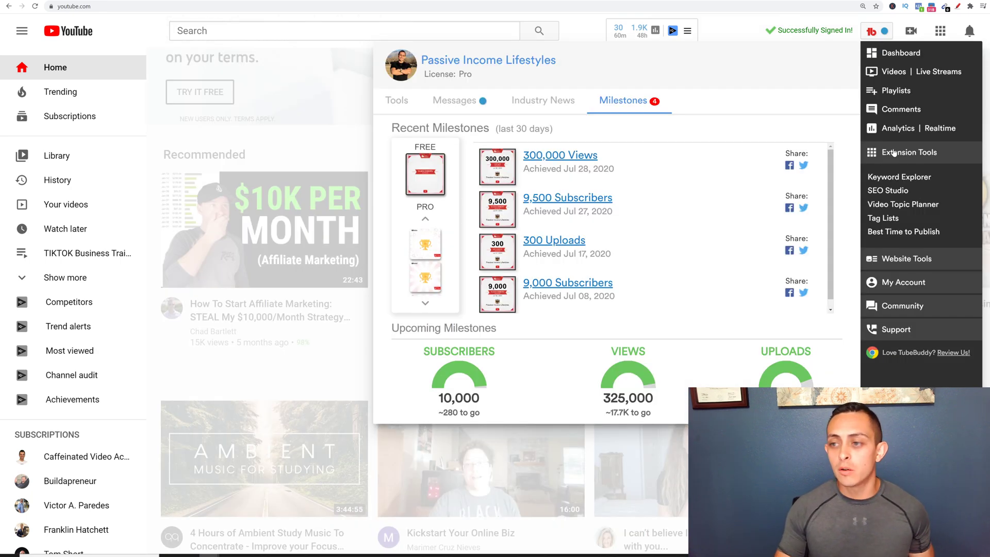
{"action": "left_click", "coordinate": [911, 178]}
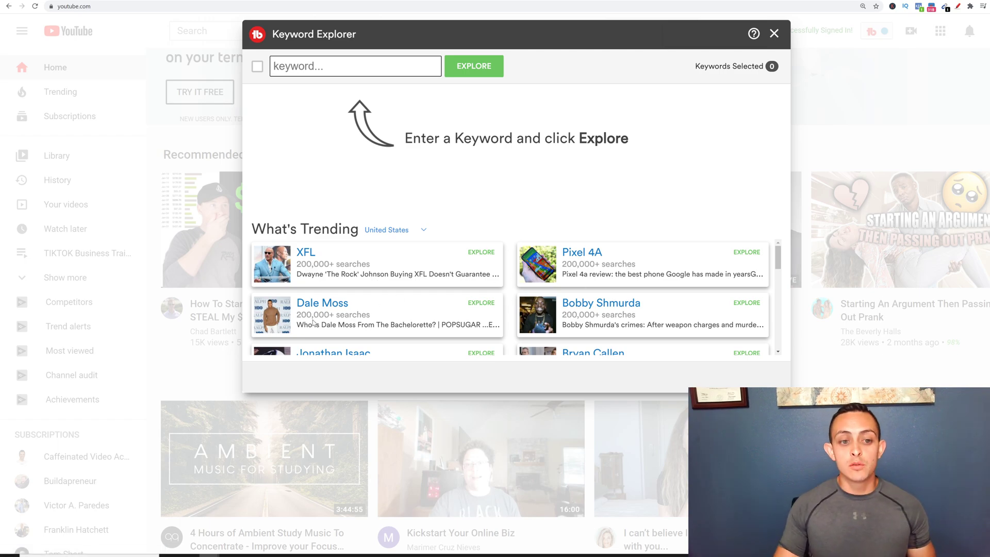
{"action": "scroll", "coordinate": [569, 329], "scroll_direction": "down", "scroll_amount": 2}
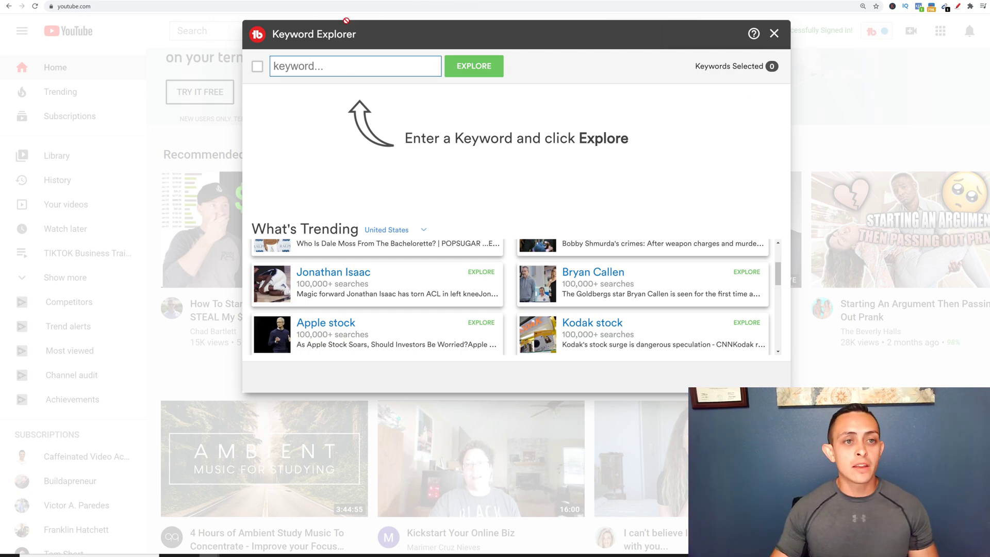
{"action": "type", "text": "how to get"}
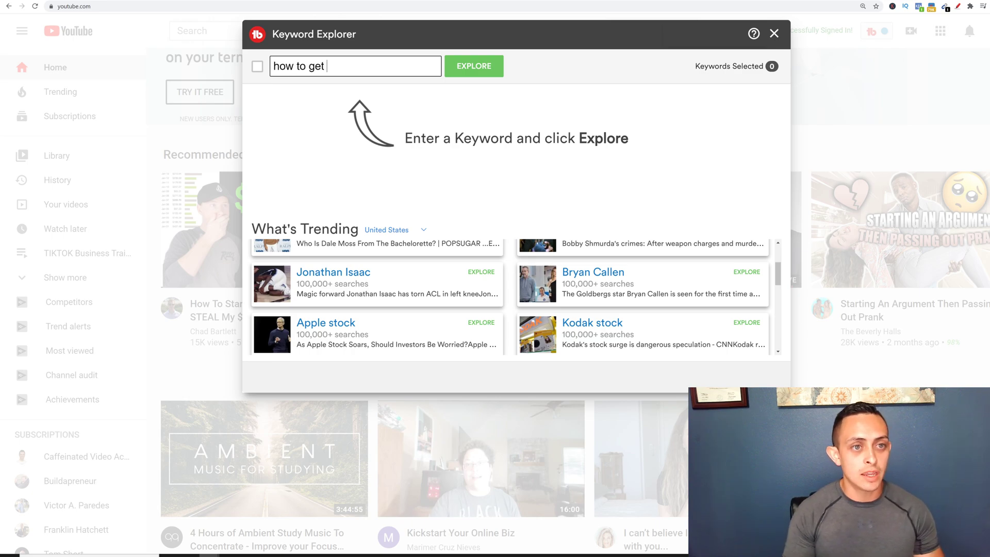
{"action": "type", "text": "1000 followers on tiktok"}
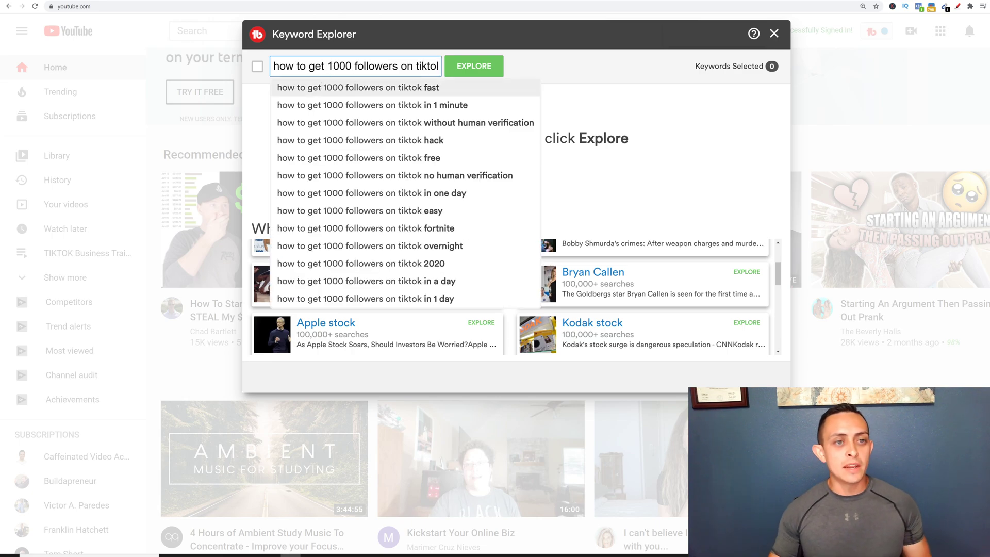
{"action": "key", "text": "ctrl+a"}
{"action": "left_click", "coordinate": [427, 66]}
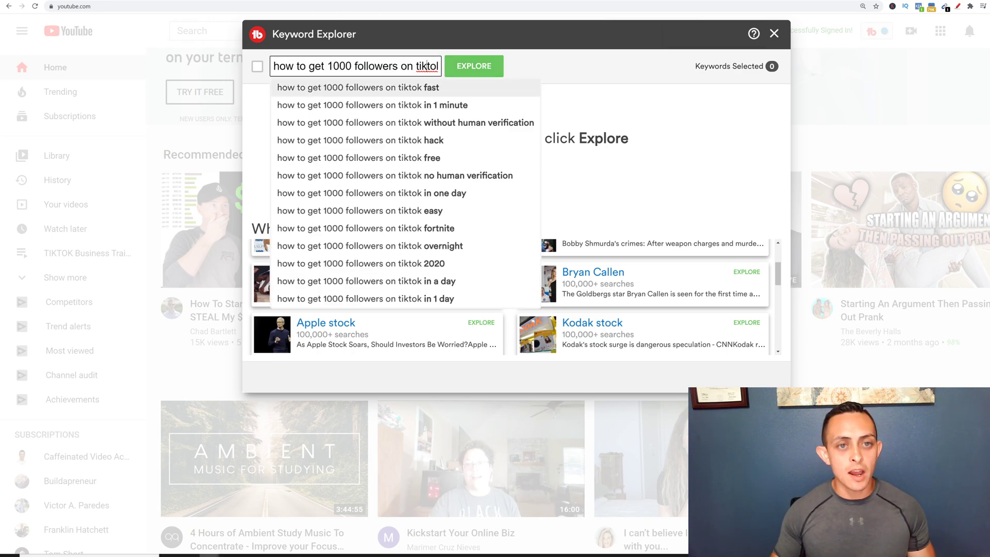
{"action": "key", "text": "End"}
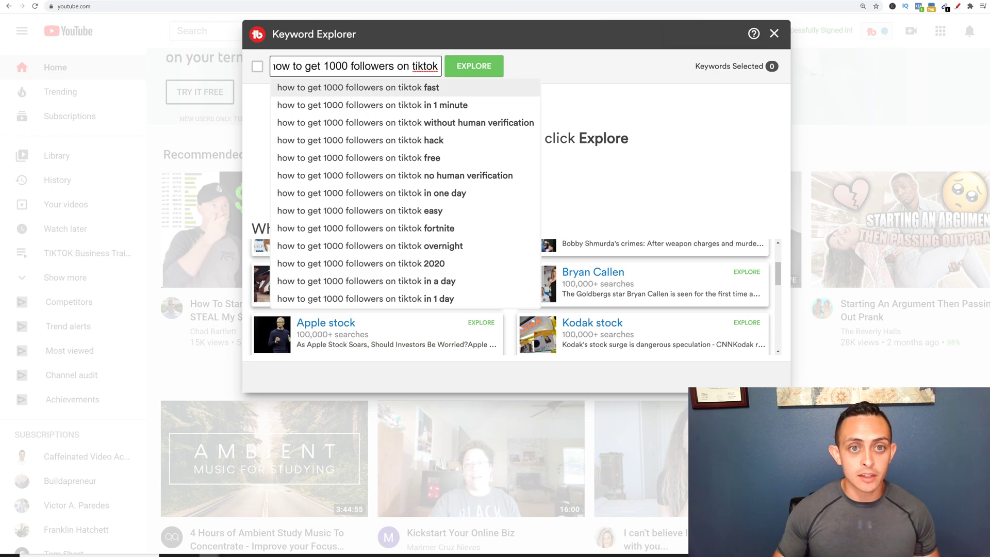
{"action": "left_click", "coordinate": [483, 67]}
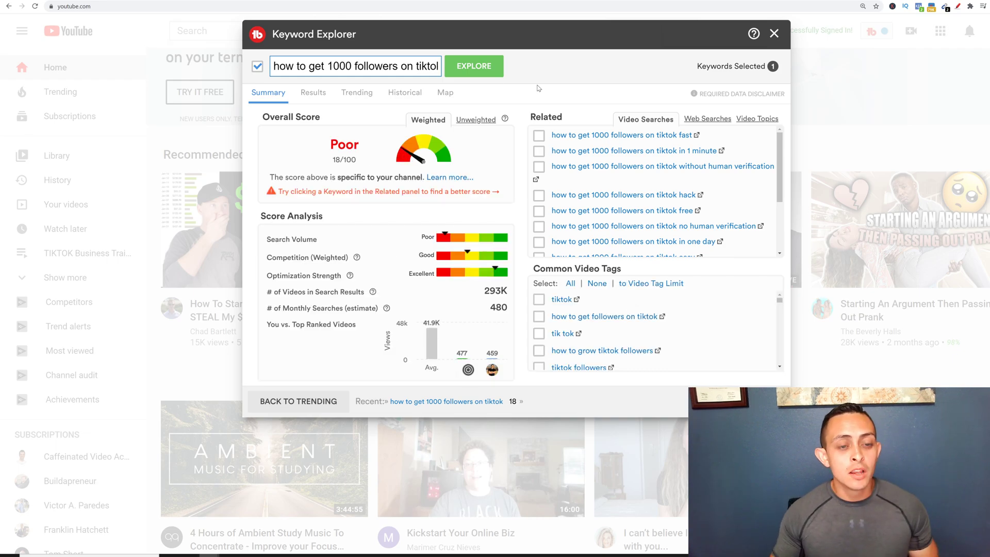
- Compare the keyword's unweighted and weighted scores, and explore the related keywords ending in "fast" and "fast step by step and get famous"
{"action": "left_click", "coordinate": [488, 125]}
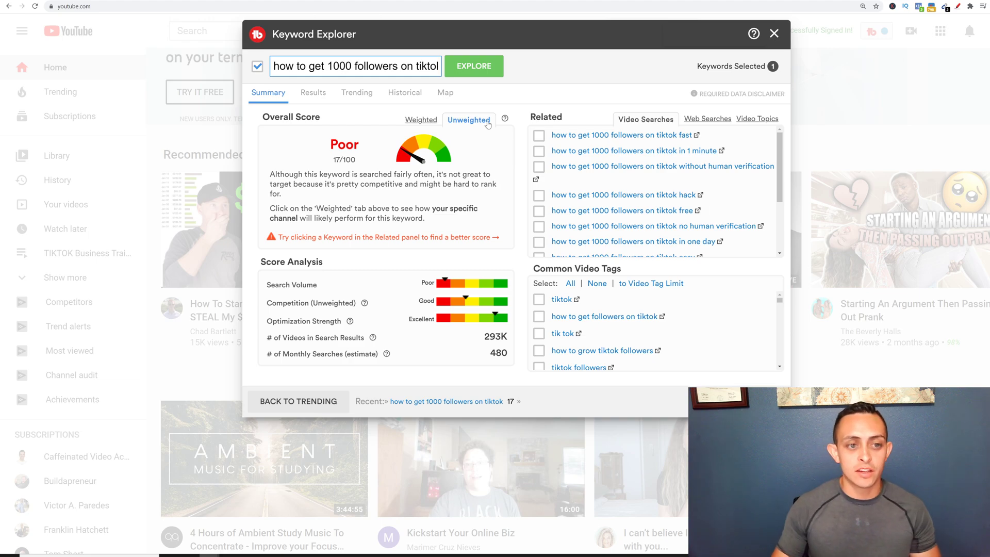
{"action": "left_click", "coordinate": [415, 122]}
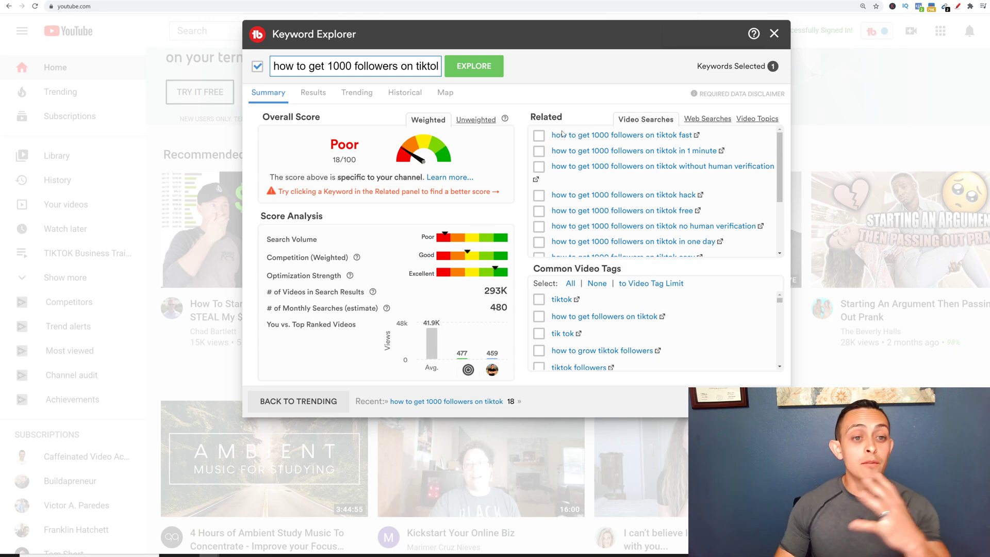
{"action": "left_click", "coordinate": [622, 136]}
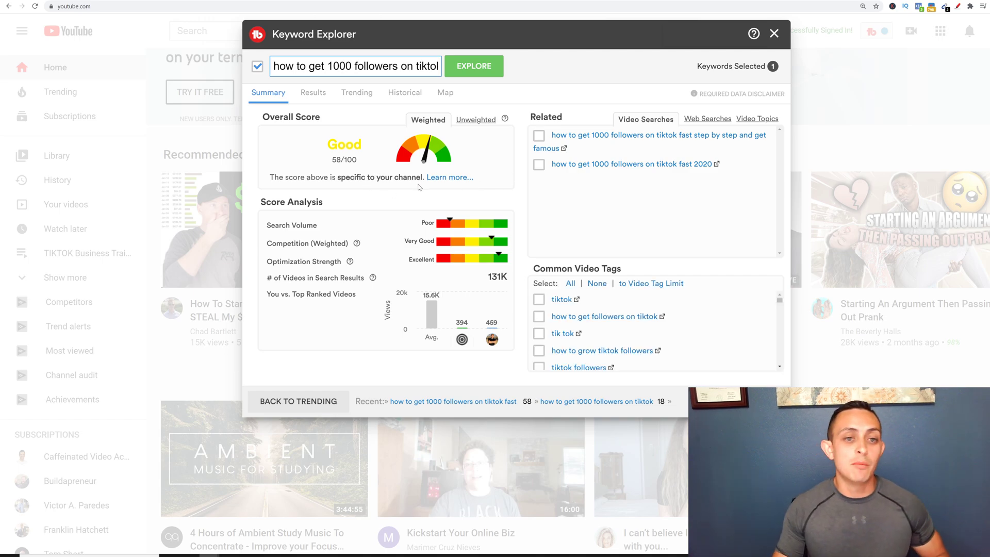
{"action": "left_click", "coordinate": [628, 135]}
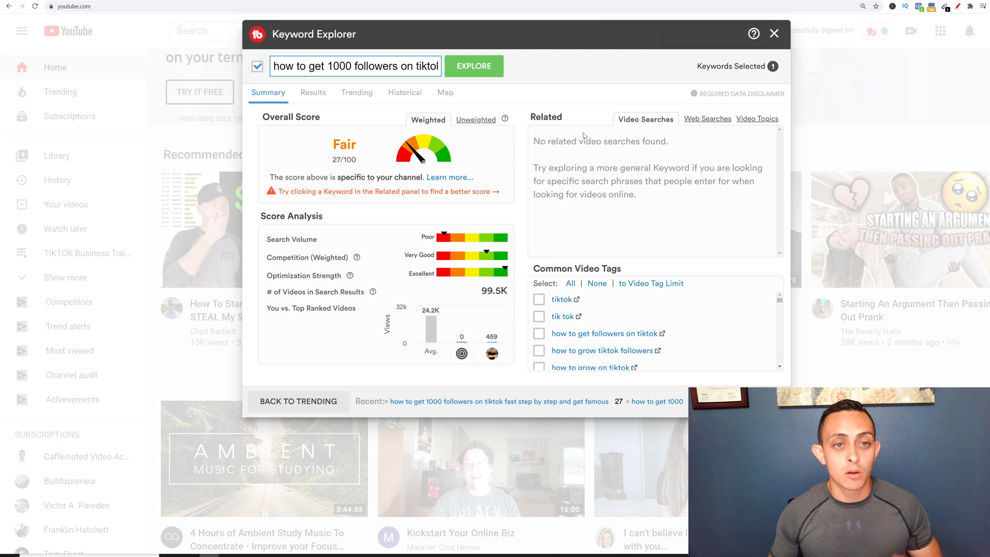
- Shorten the keyword's ending and explore "how to get 1000 followers on tiktok fast in 2020"
{"action": "triple_click", "coordinate": [407, 66]}
{"action": "key", "text": "Left"}
{"action": "key", "text": "Left"}
{"action": "key", "text": "Left"}
{"action": "key", "text": "Left"}
{"action": "key", "text": "Left"}
{"action": "key", "text": "Left"}
{"action": "key", "text": "Left"}
{"action": "key", "text": "Left"}
{"action": "key", "text": "Left"}
{"action": "key", "text": "Left"}
{"action": "key", "text": "Left"}
{"action": "key", "text": "Left"}
{"action": "key", "text": "Left"}
{"action": "key", "text": "Left"}
{"action": "key", "text": "Left"}
{"action": "key", "text": "Left"}
{"action": "key", "text": "Left"}
{"action": "key", "text": "Left"}
{"action": "key", "text": "Left"}
{"action": "key", "text": "Left"}
{"action": "key", "text": "Left"}
{"action": "key", "text": "Left"}
{"action": "key", "text": "Left"}
{"action": "key", "text": "Left"}
{"action": "key", "text": "Left"}
{"action": "key", "text": "Left"}
{"action": "key", "text": "Left"}
{"action": "key", "text": "Left"}
{"action": "key", "text": "Left"}
{"action": "key", "text": "Left"}
{"action": "key", "text": "Left"}
{"action": "key", "text": "Left"}
{"action": "key", "text": "Left"}
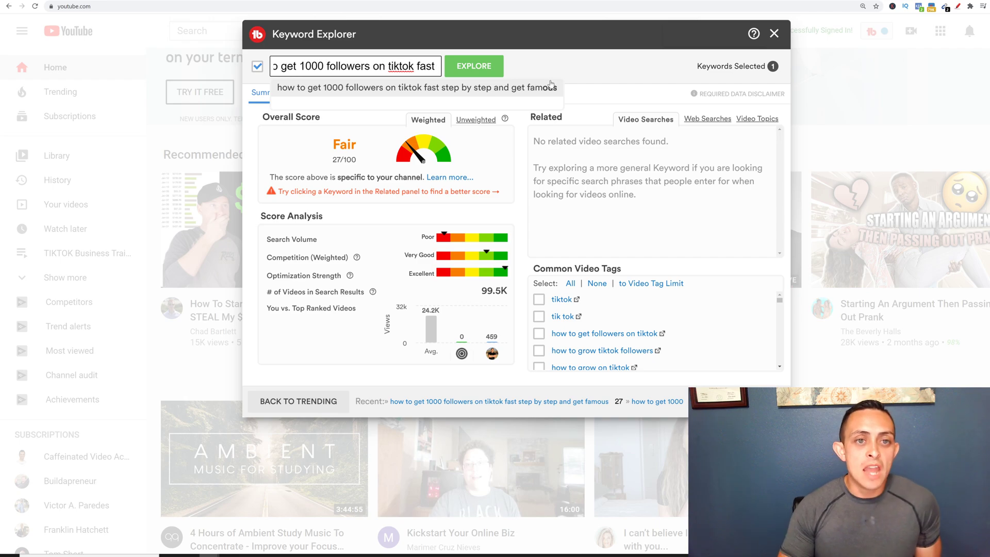
{"action": "type", "text": "in 2020"}
{"action": "key", "text": "Return"}
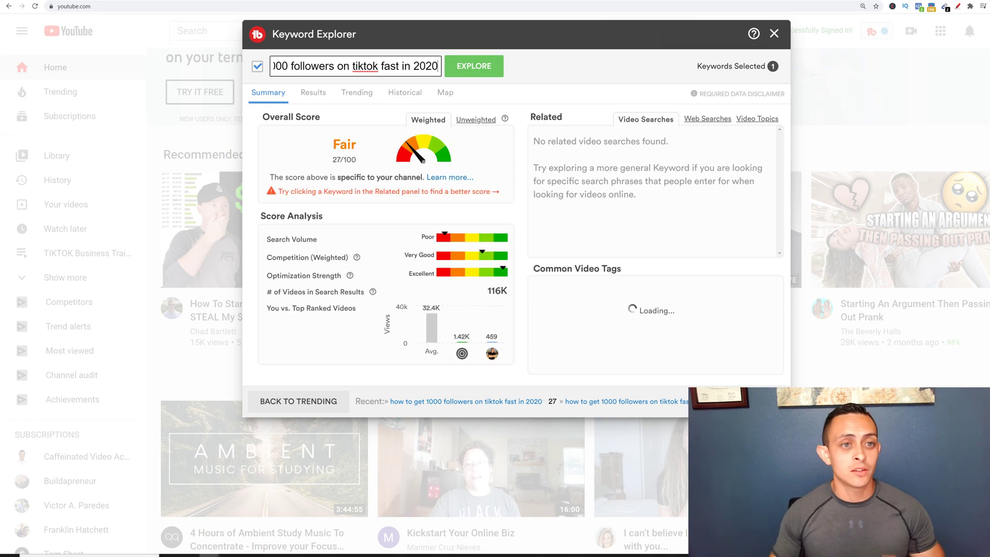
- Replace "in 2020" with "2020" and explore "how to get 1000 followers on tiktok fast 2020"
{"action": "key", "text": "ctrl+shift+Left"}
{"action": "key", "text": "ctrl+shift+Left"}
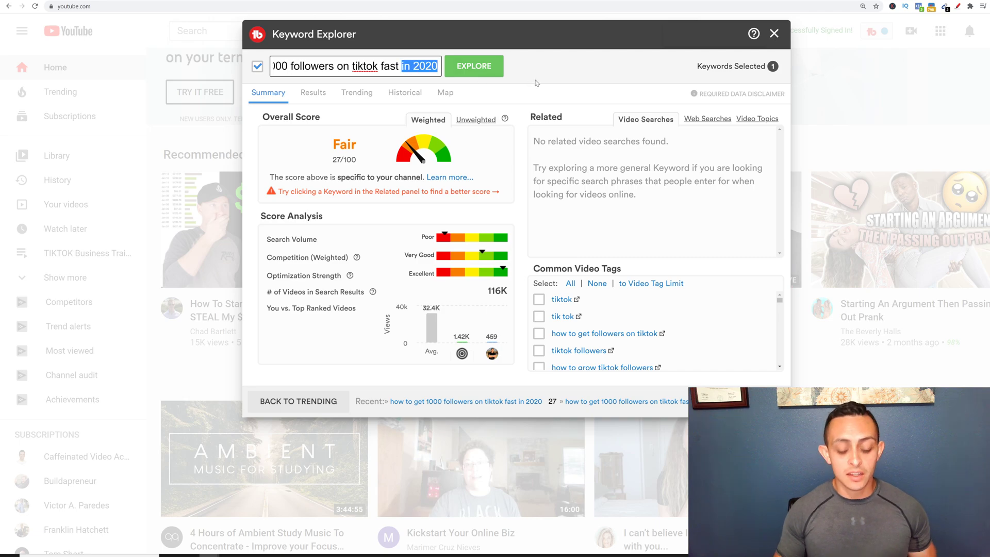
{"action": "key", "text": "BackSpace"}
{"action": "type", "text": "2020"}
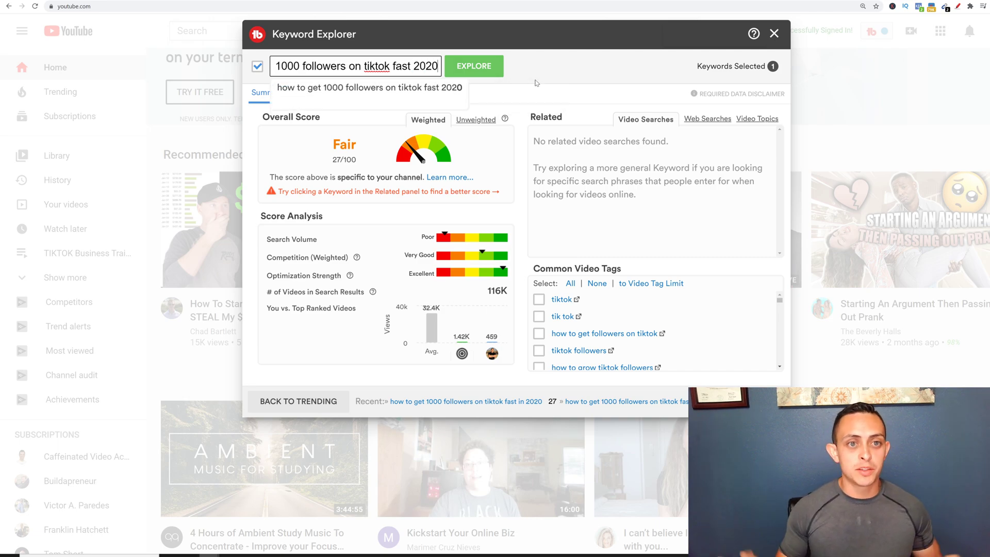
{"action": "key", "text": "Return"}
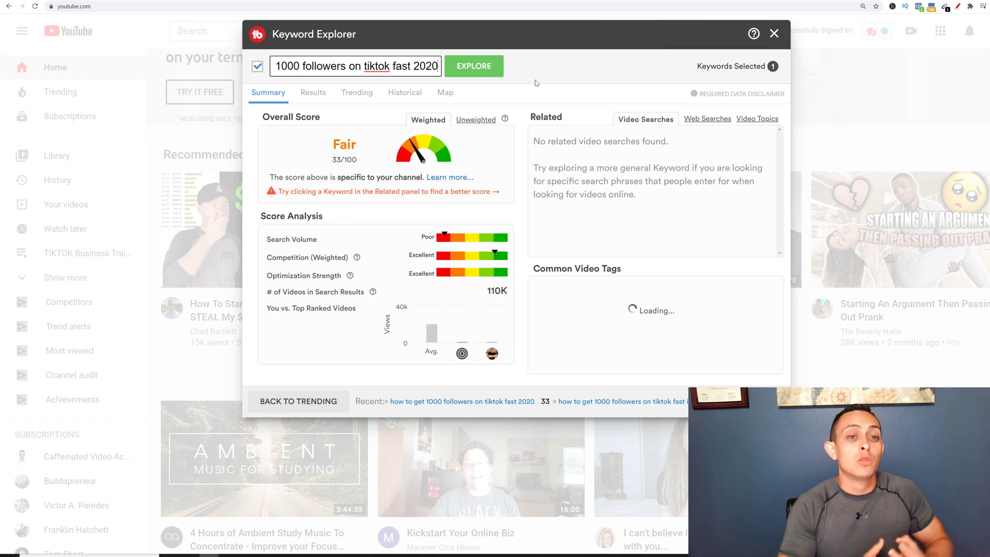
- Remove the year and explore "how to get 1000 followers on tiktok fast"
{"action": "key", "text": "BackSpace"}
{"action": "key", "text": "BackSpace"}
{"action": "key", "text": "BackSpace"}
{"action": "key", "text": "BackSpace"}
{"action": "key", "text": "BackSpace"}
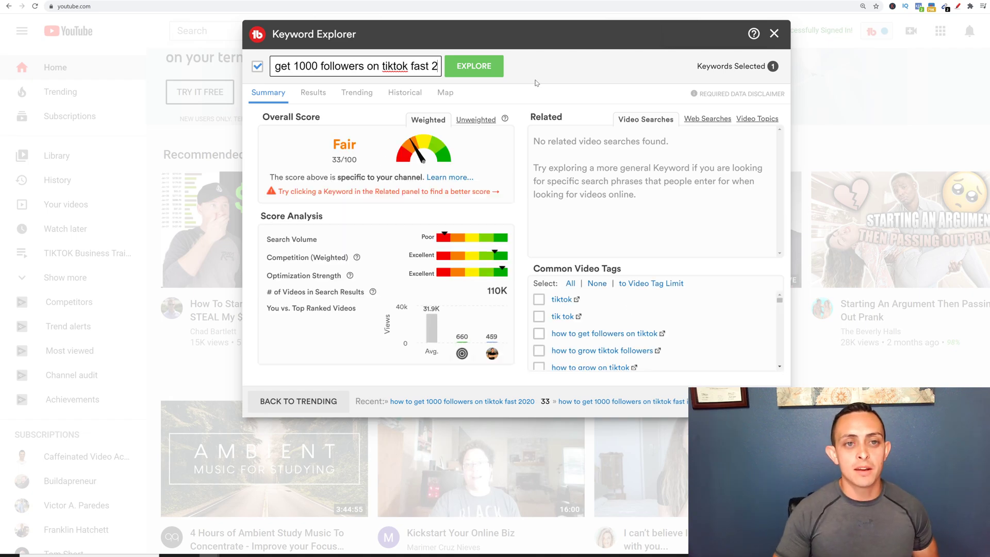
{"action": "key", "text": "Return"}
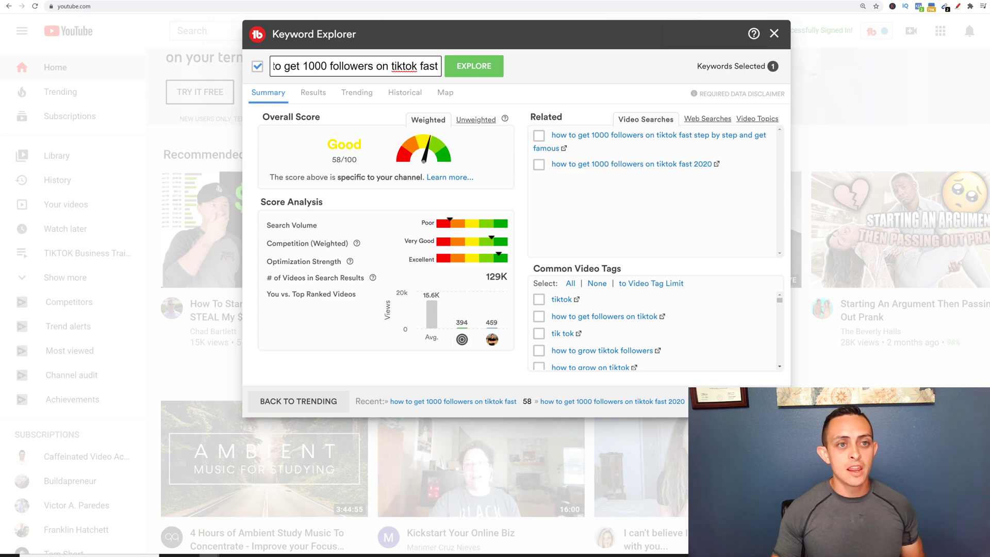
- Close the Keyword Explorer and open TubeBuddy's SEO Studio
{"action": "left_click_drag", "start_coordinate": [274, 66], "coordinate": [382, 66]}
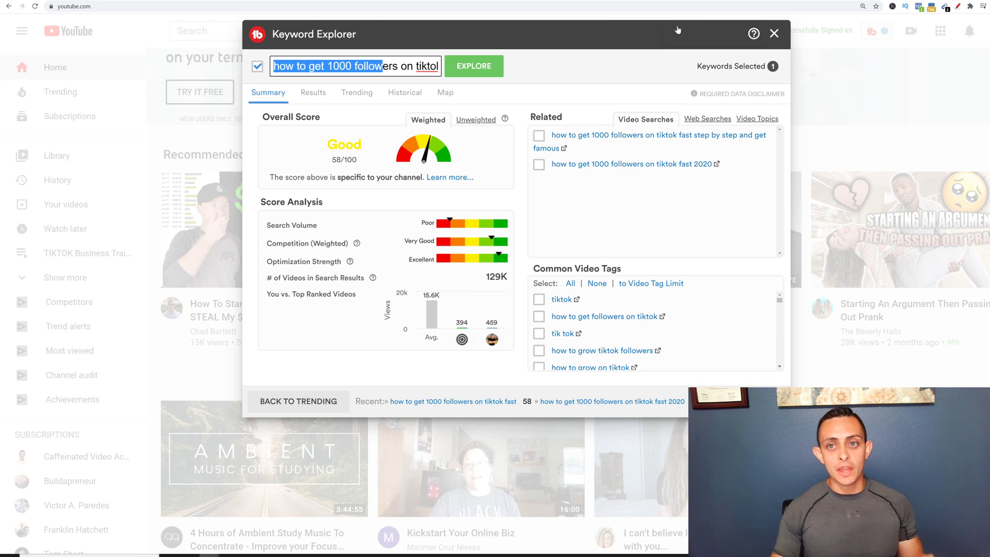
{"action": "left_click", "coordinate": [773, 35]}
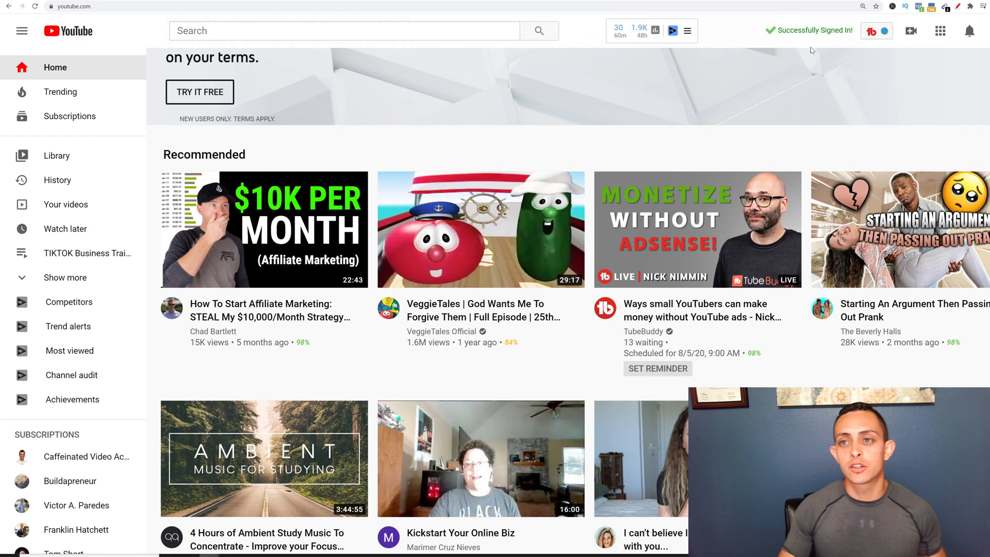
{"action": "left_click", "coordinate": [883, 33]}
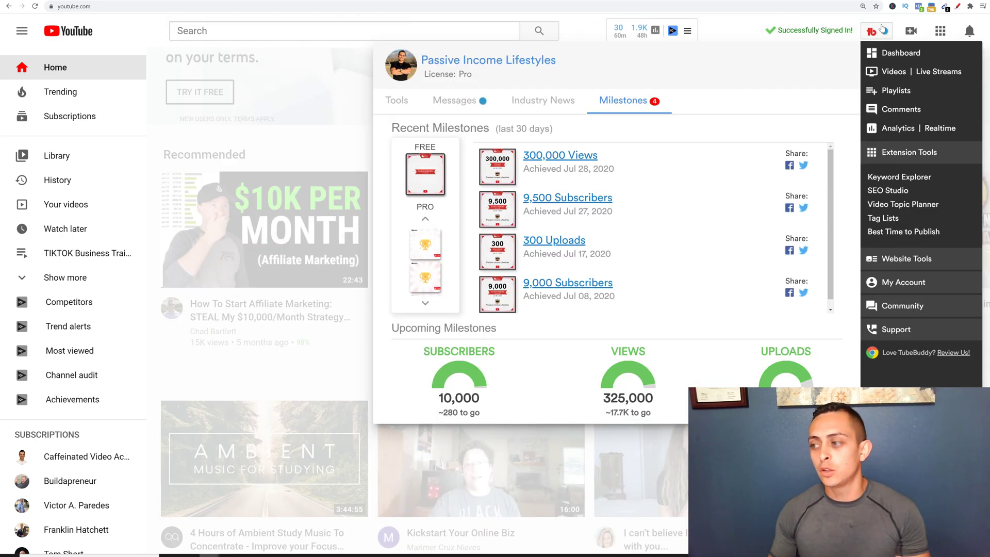
{"action": "left_click", "coordinate": [916, 193]}
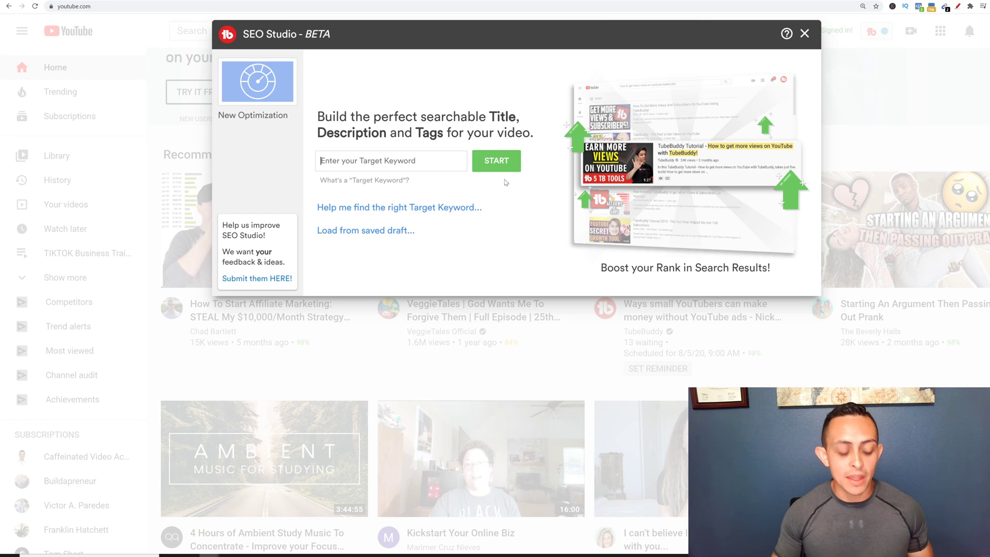
- Start a new optimization with the target keyword "HOW TO GET 1000 FOLLOWERS ON TIKTOK"
{"action": "key", "text": "ctrl+v"}
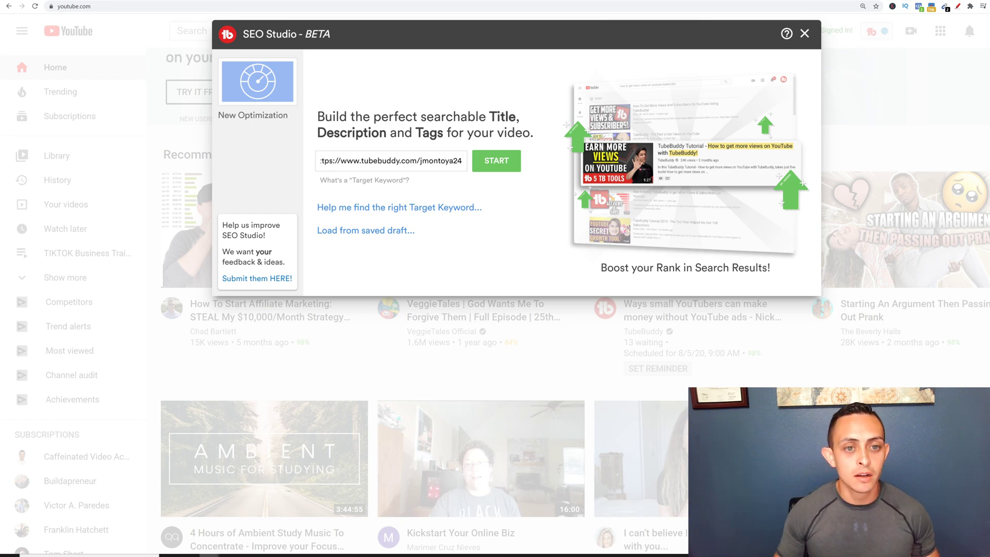
{"action": "key", "text": "ctrl+a"}
{"action": "key", "text": "BackSpace"}
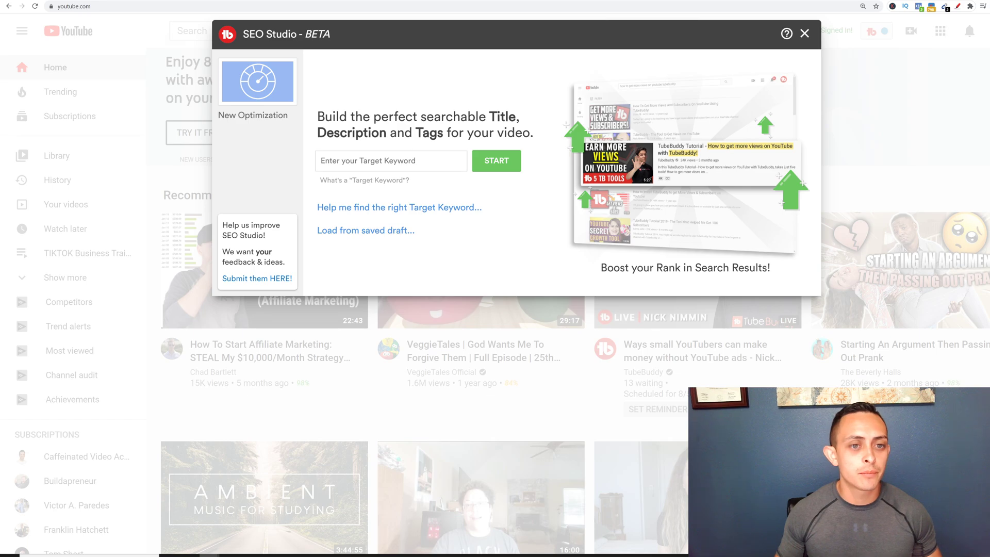
{"action": "key", "text": "ctrl+v"}
{"action": "left_click", "coordinate": [496, 160]}
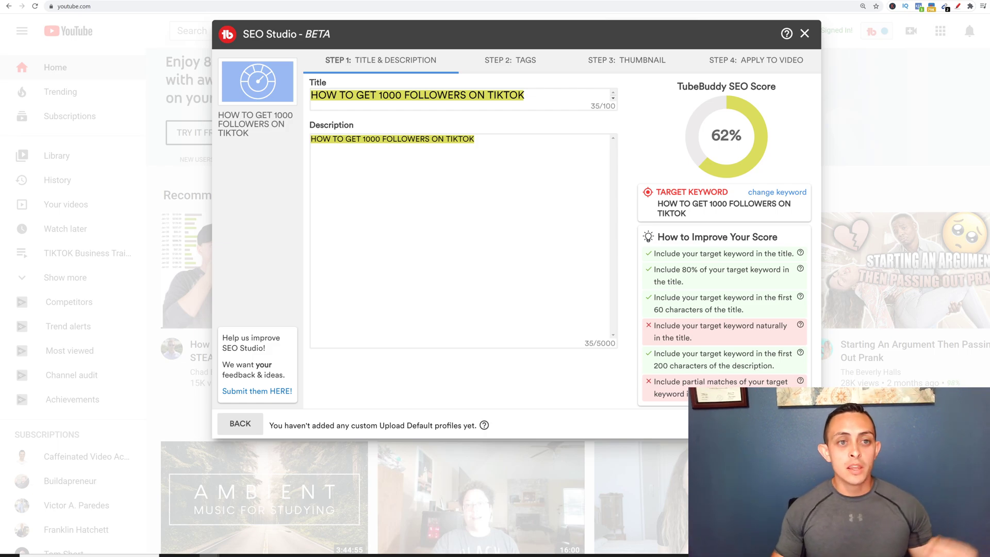
- Set the title to "HOW TO GET 1000 FOLLOWERS ON TIKTOK FAST! (Step-By-Step On How To Get Tiktok Famous)"
{"action": "left_click", "coordinate": [356, 95]}
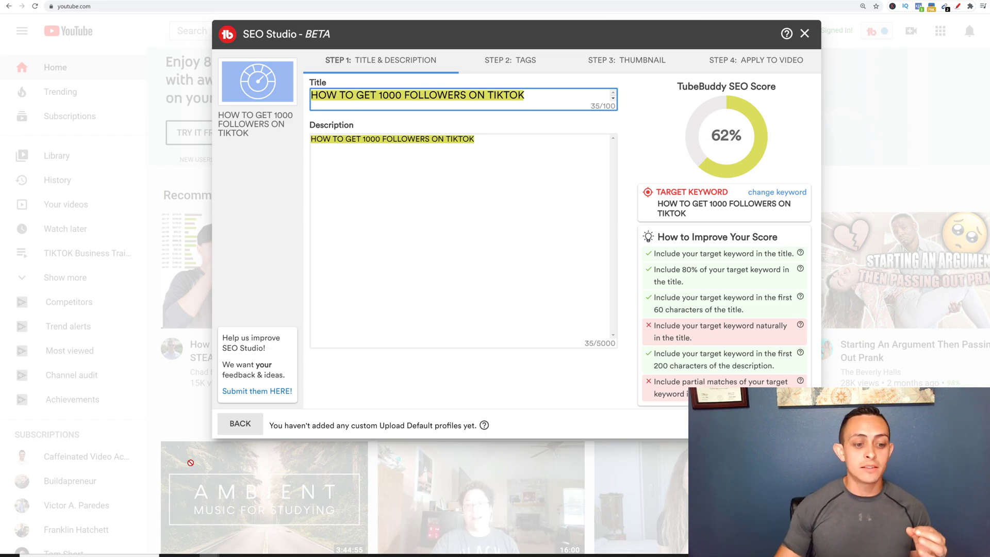
{"action": "left_click", "coordinate": [406, 513]}
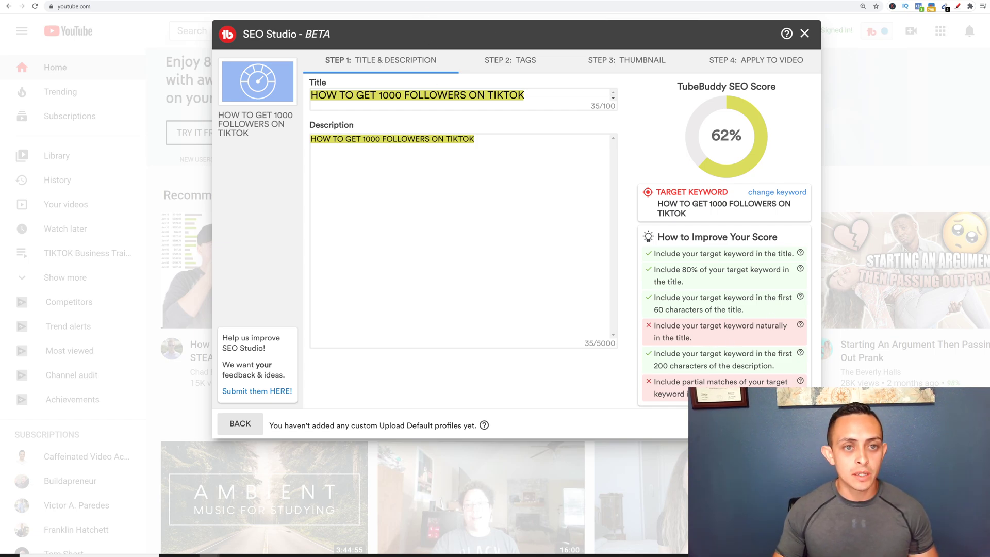
{"action": "triple_click", "coordinate": [613, 95]}
{"action": "type", "text": "HOW TO GET 1000 FOLLOWERS ON TIKTOK FAST! (Step-By-Step On How To Get Tiktok Famous)"}
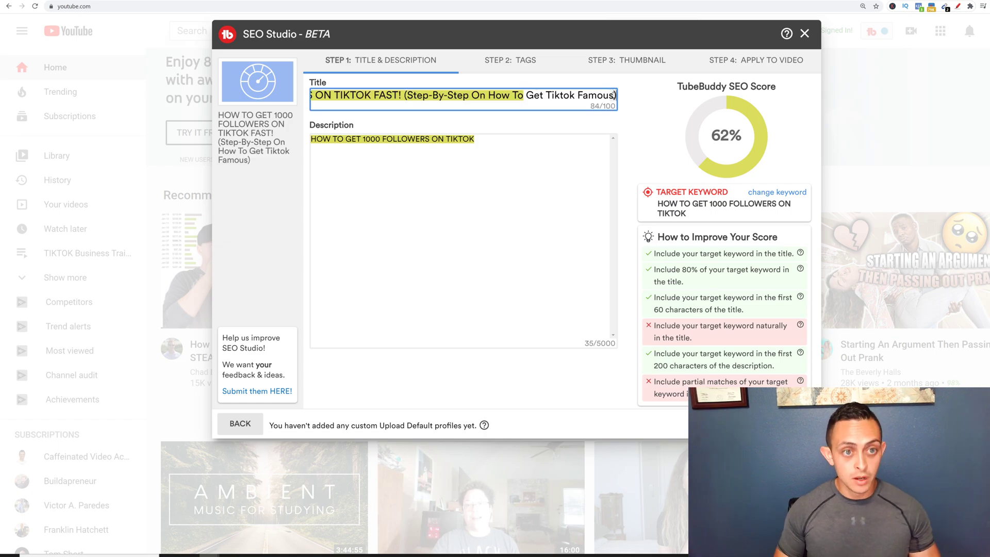
{"action": "left_click_drag", "start_coordinate": [514, 95], "coordinate": [274, 101]}
{"action": "left_click", "coordinate": [614, 95]}
{"action": "key", "text": "Tab"}
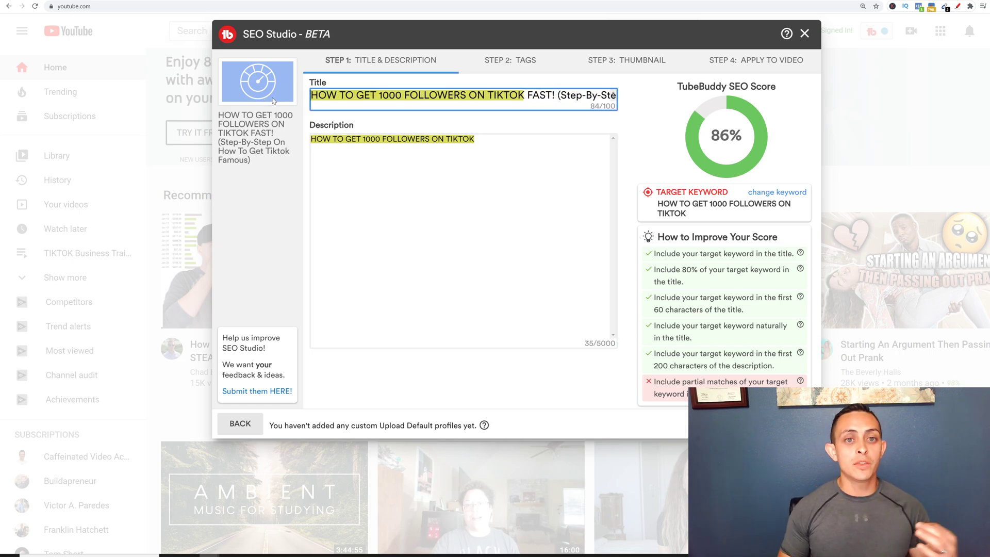
- Read through the video title from the target keyword to its end
{"action": "left_click_drag", "start_coordinate": [560, 96], "coordinate": [628, 103]}
{"action": "left_click", "coordinate": [582, 95]}
{"action": "key", "text": "Right"}
{"action": "key", "text": "Right"}
{"action": "key", "text": "Right"}
{"action": "key", "text": "Right"}
{"action": "key", "text": "Right"}
{"action": "key", "text": "Right"}
{"action": "key", "text": "Right"}
{"action": "key", "text": "Right"}
{"action": "key", "text": "Right"}
{"action": "key", "text": "Right"}
{"action": "key", "text": "Right"}
{"action": "key", "text": "Right"}
{"action": "key", "text": "Right"}
{"action": "key", "text": "Right"}
{"action": "key", "text": "Right"}
{"action": "key", "text": "Right"}
{"action": "key", "text": "Right"}
{"action": "key", "text": "Right"}
{"action": "key", "text": "Right"}
{"action": "key", "text": "Right"}
{"action": "key", "text": "Right"}
{"action": "key", "text": "Right"}
{"action": "key", "text": "Right"}
{"action": "key", "text": "Right"}
{"action": "key", "text": "Right"}
{"action": "key", "text": "Right"}
{"action": "key", "text": "Right"}
{"action": "key", "text": "Right"}
{"action": "key", "text": "Right"}
{"action": "key", "text": "Right"}
{"action": "key", "text": "Right"}
{"action": "key", "text": "Right"}
{"action": "key", "text": "Right"}
{"action": "key", "text": "Right"}
{"action": "key", "text": "Right"}
{"action": "key", "text": "Right"}
{"action": "key", "text": "Right"}
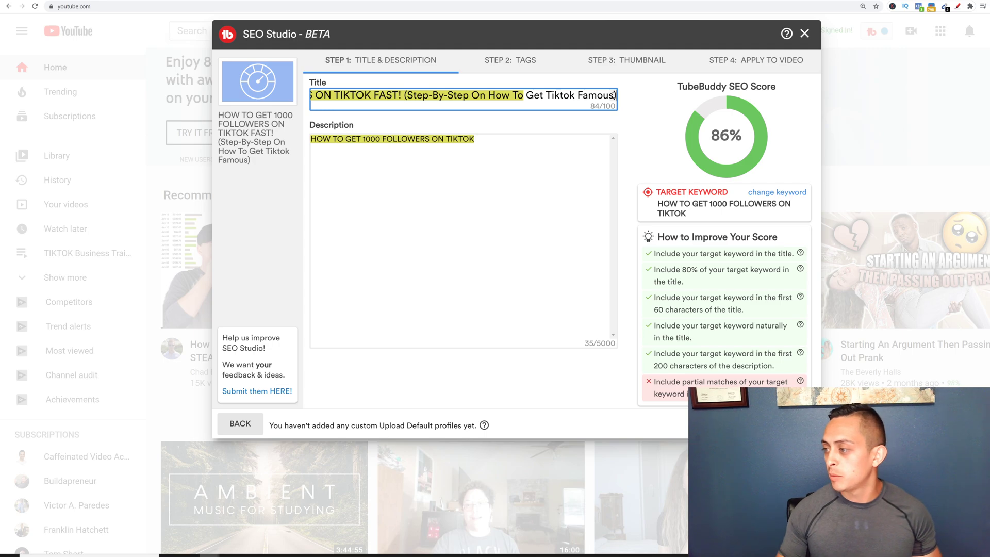
- Fill the description with the prepared video text and review where the target keyword is placed in it
{"action": "key", "text": "ctrl+a"}
{"action": "key", "text": "ctrl+v"}
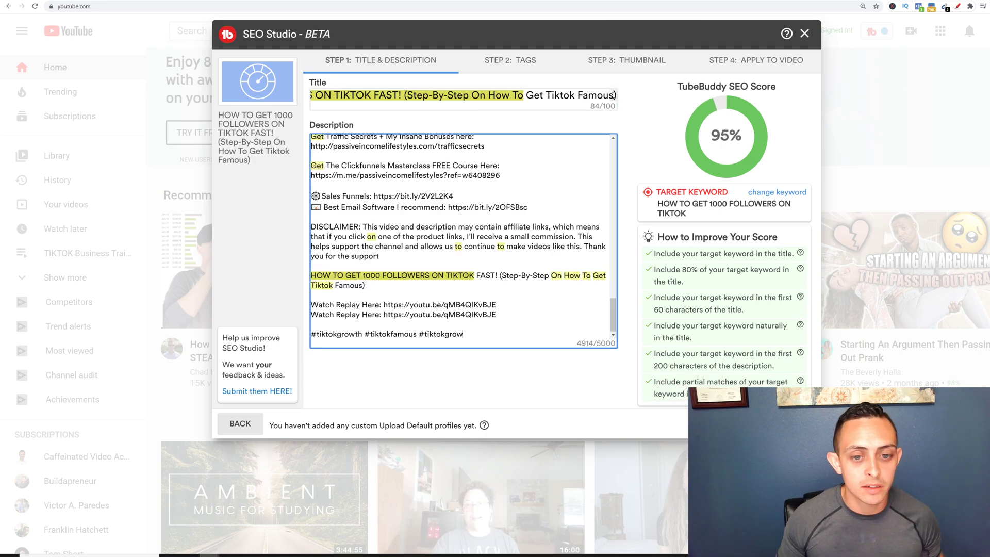
{"action": "scroll", "coordinate": [463, 237], "scroll_direction": "up", "scroll_amount": 10}
{"action": "scroll", "coordinate": [463, 237], "scroll_direction": "up", "scroll_amount": 10}
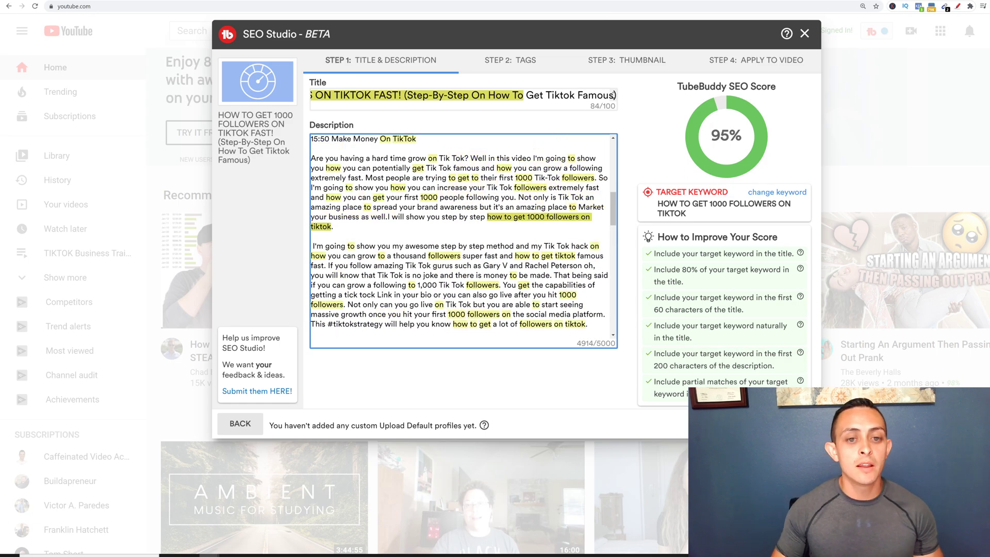
{"action": "scroll", "coordinate": [306, 175], "scroll_direction": "up", "scroll_amount": 3}
{"action": "scroll", "coordinate": [463, 237], "scroll_direction": "down", "scroll_amount": 5}
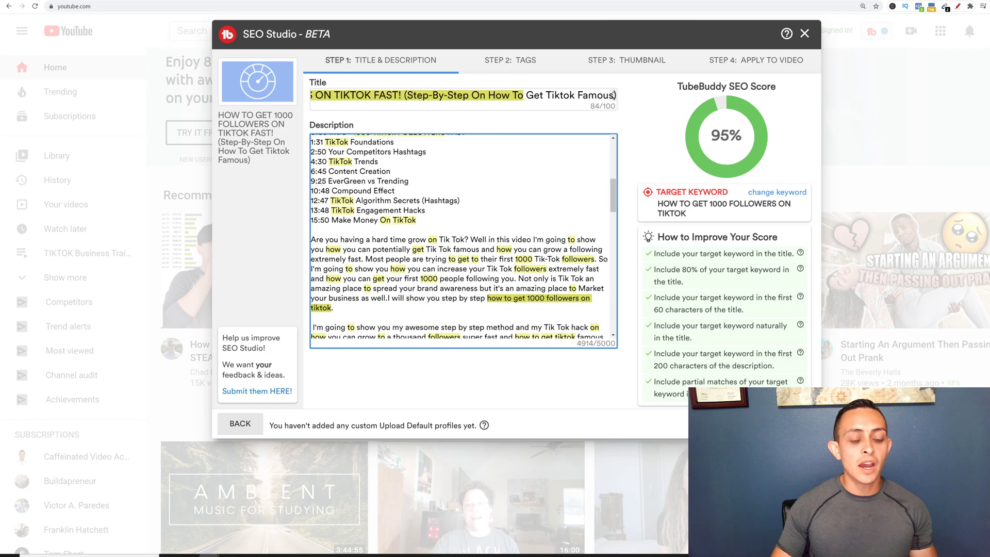
{"action": "left_click_drag", "start_coordinate": [486, 217], "coordinate": [333, 226]}
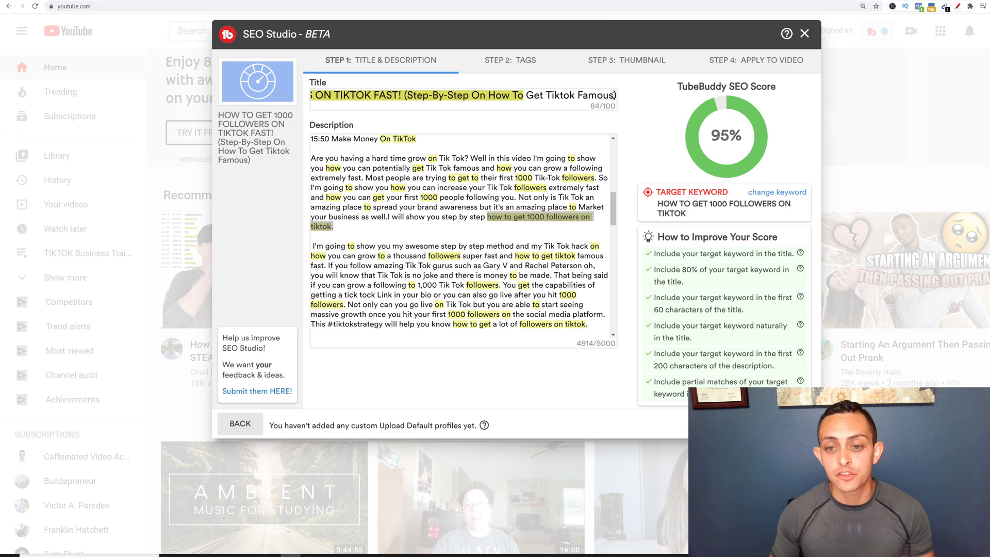
{"action": "scroll", "coordinate": [463, 237], "scroll_direction": "up", "scroll_amount": 10}
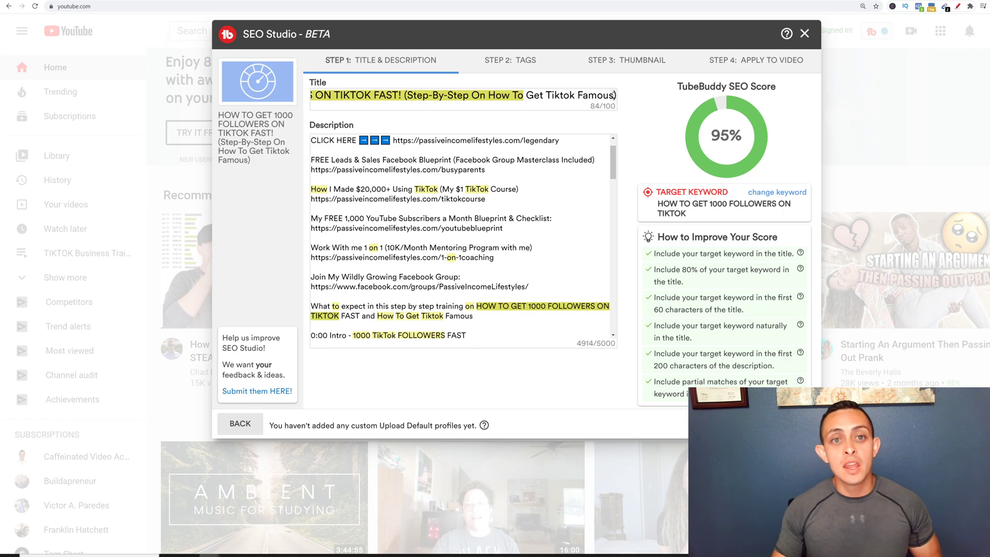
- Proceed to the tags stage and add the suggested keyword variants ending in "fast", "in 1 minute", "free" and "in one day"
{"action": "left_click", "coordinate": [789, 424]}
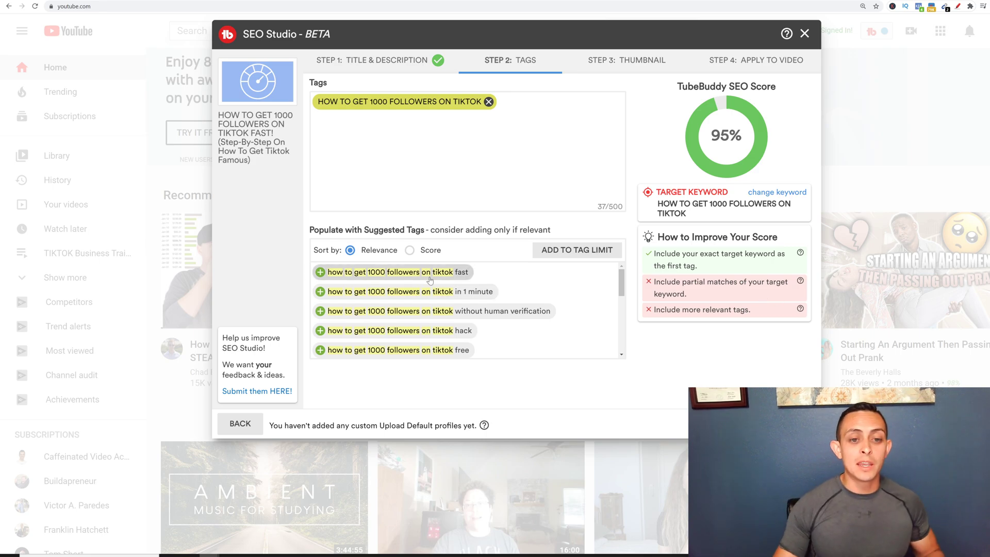
{"action": "left_click", "coordinate": [320, 273]}
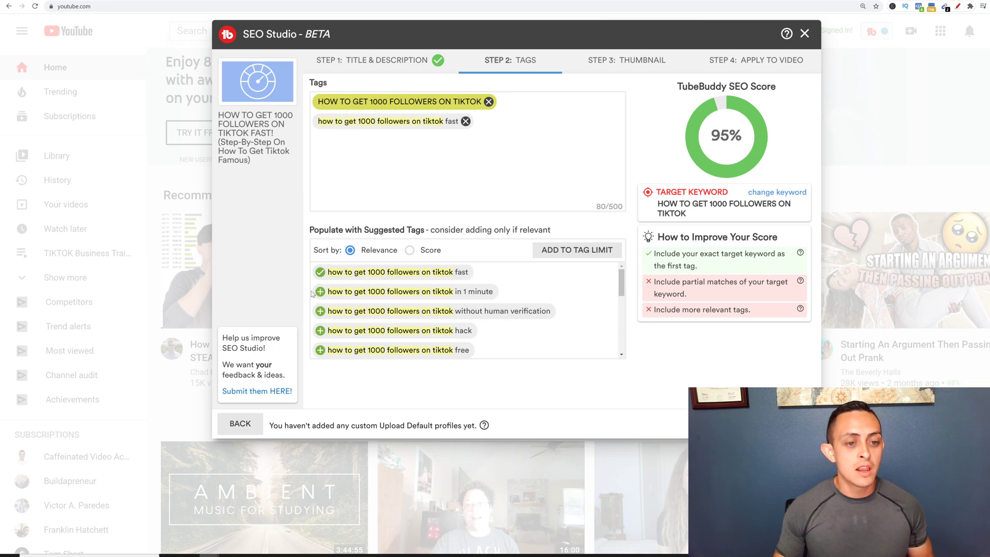
{"action": "left_click", "coordinate": [320, 292]}
{"action": "scroll", "coordinate": [435, 340], "scroll_direction": "down", "scroll_amount": 1}
{"action": "left_click", "coordinate": [320, 310]}
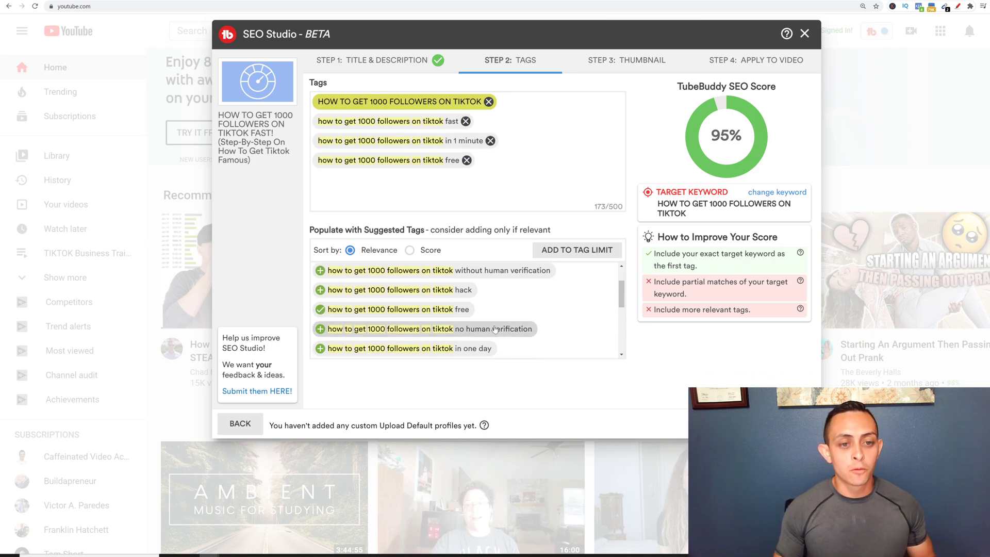
{"action": "scroll", "coordinate": [381, 341], "scroll_direction": "down", "scroll_amount": 1}
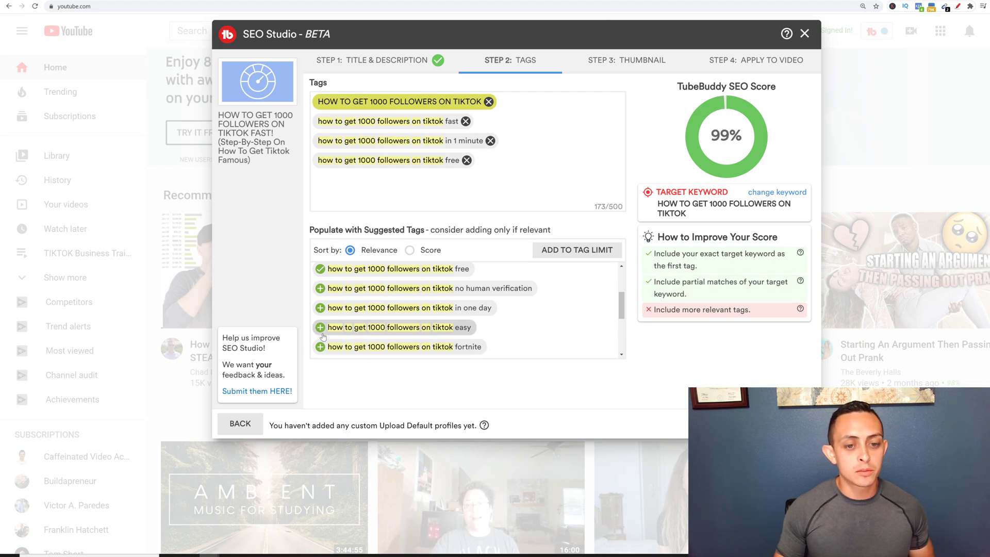
{"action": "left_click", "coordinate": [320, 309]}
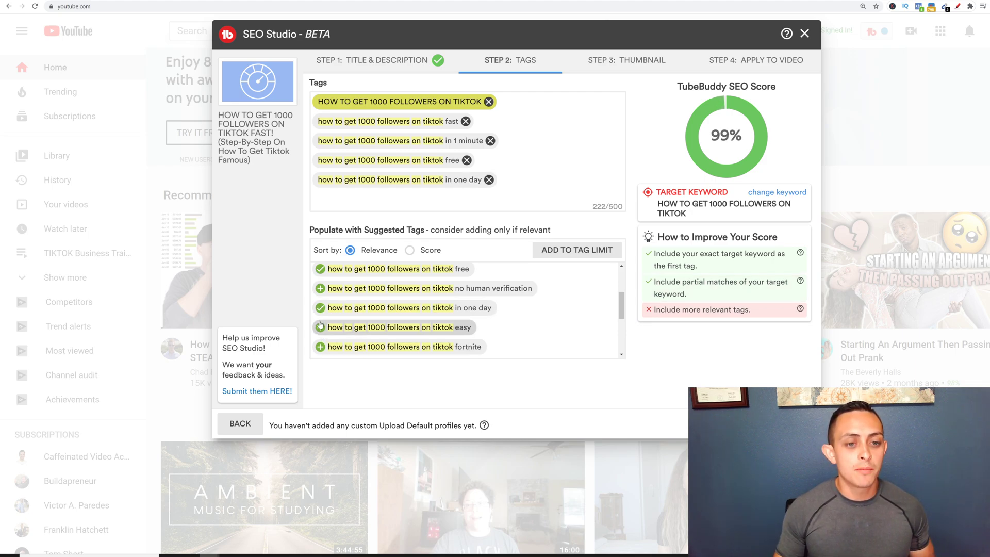
- Sort the suggested tags by score and add the variants ending in "no human verification", "easy" and "2020"
{"action": "left_click", "coordinate": [411, 252]}
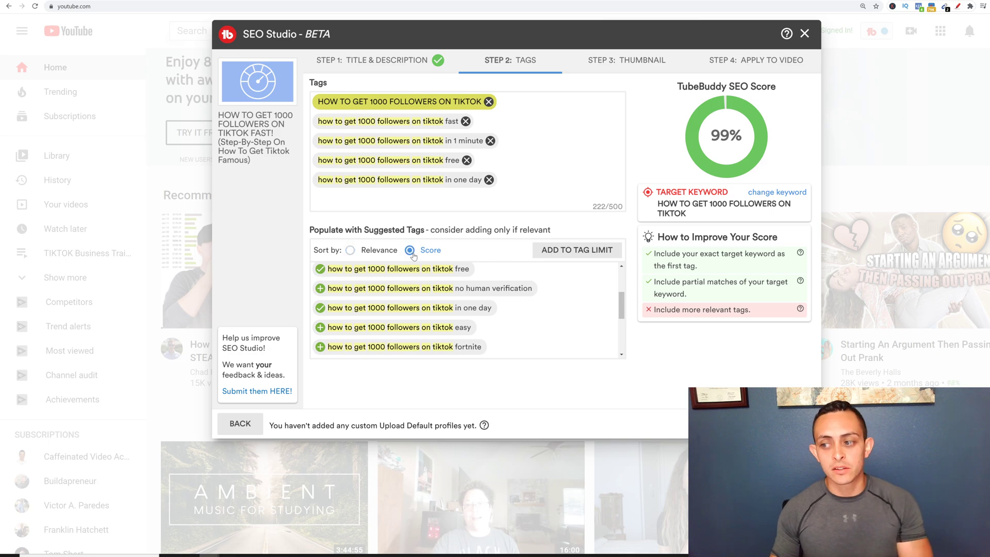
{"action": "left_click", "coordinate": [320, 288]}
{"action": "scroll", "coordinate": [398, 328], "scroll_direction": "down", "scroll_amount": 1}
{"action": "left_click", "coordinate": [320, 286]}
{"action": "scroll", "coordinate": [320, 289], "scroll_direction": "down", "scroll_amount": 1}
{"action": "left_click", "coordinate": [320, 305]}
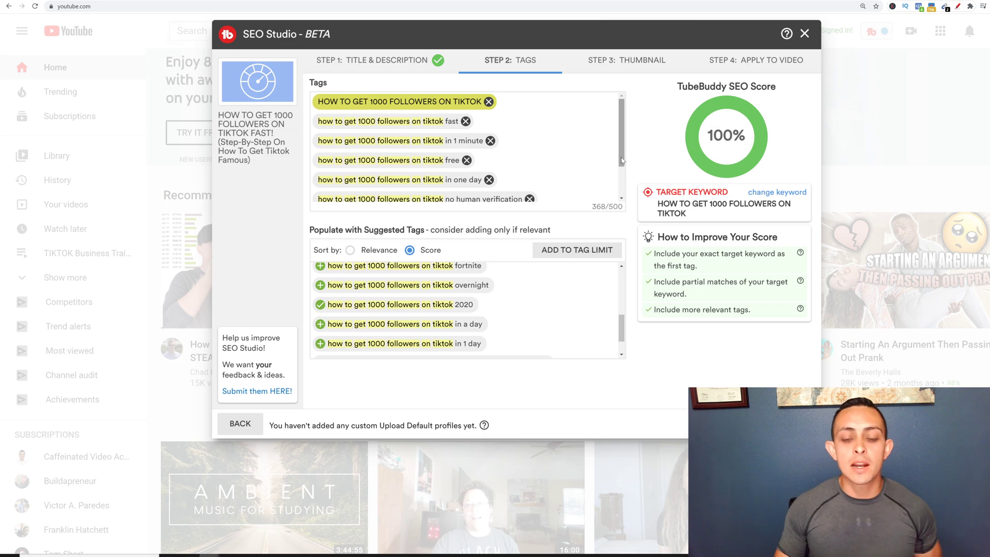
- Add the suggested tags ending in "in a day", "in 1 day" and "no human verfication", and remove the tag ending in "easy"
{"action": "scroll", "coordinate": [609, 175], "scroll_direction": "down", "scroll_amount": 1}
{"action": "scroll", "coordinate": [484, 311], "scroll_direction": "down", "scroll_amount": 1}
{"action": "left_click", "coordinate": [368, 290]}
{"action": "left_click", "coordinate": [368, 309]}
{"action": "scroll", "coordinate": [369, 320], "scroll_direction": "down", "scroll_amount": 1}
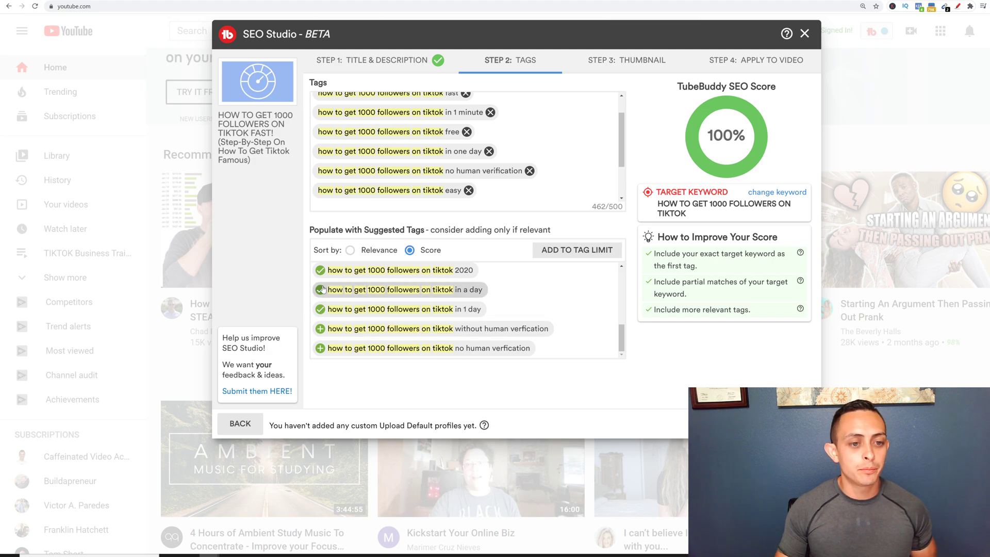
{"action": "left_click", "coordinate": [321, 350]}
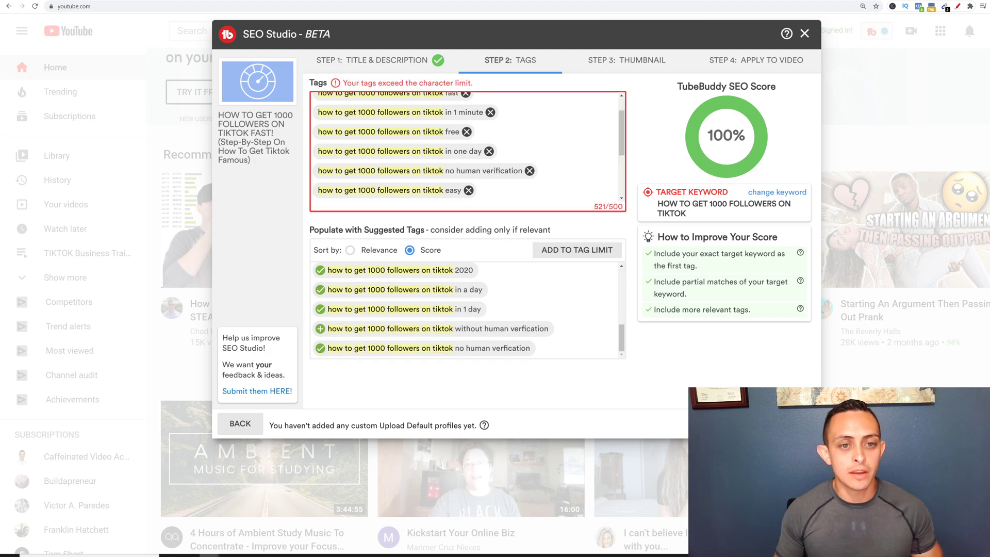
{"action": "left_click", "coordinate": [469, 190]}
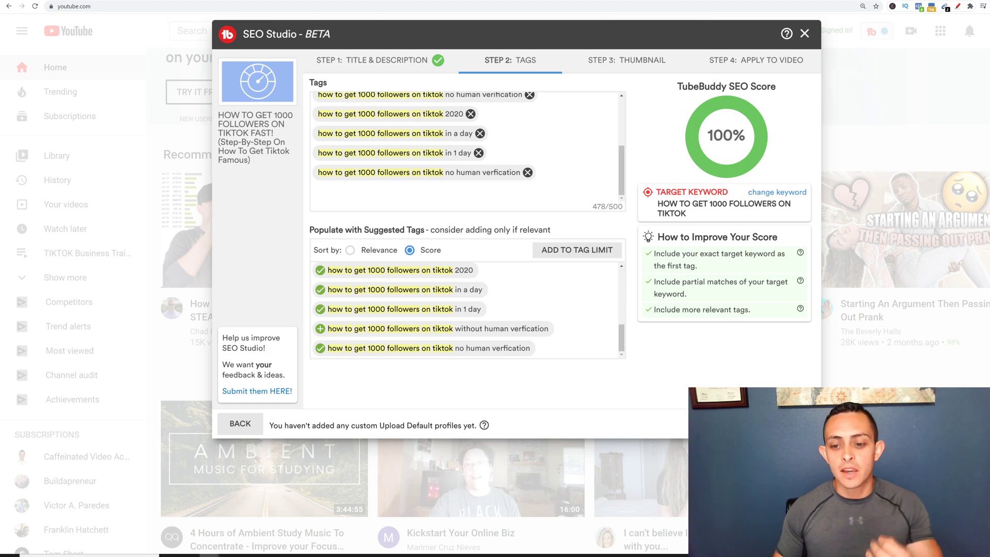
- Proceed to the thumbnail stage, upload the newest thumbnail PNG from Downloads, and compare it with the competing videos' thumbnails
{"action": "left_click", "coordinate": [789, 424]}
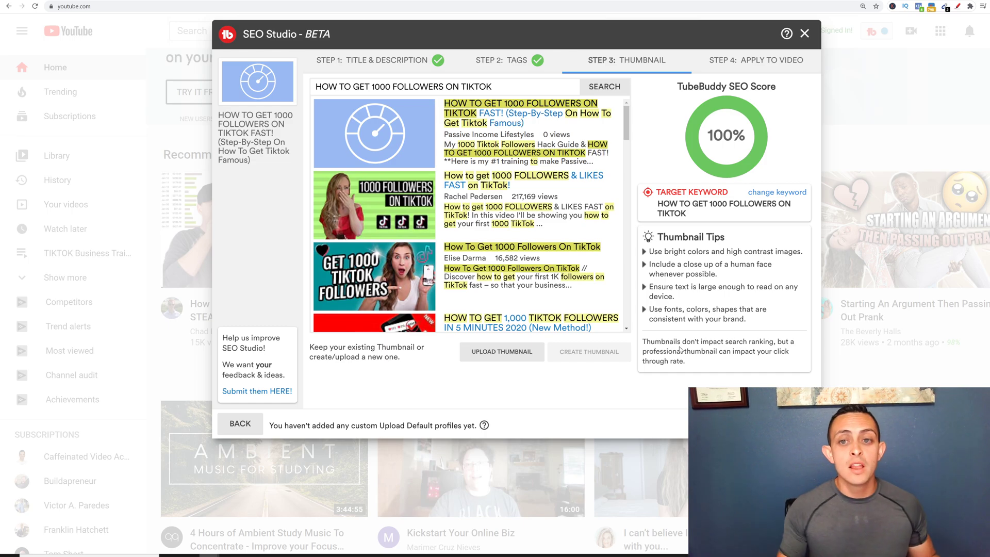
{"action": "left_click", "coordinate": [507, 363]}
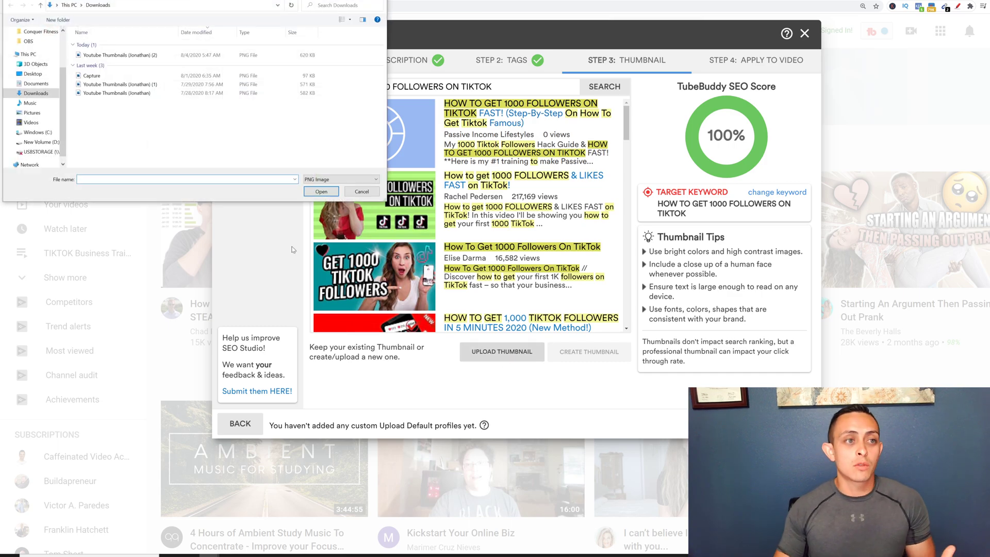
{"action": "double_click", "coordinate": [137, 56]}
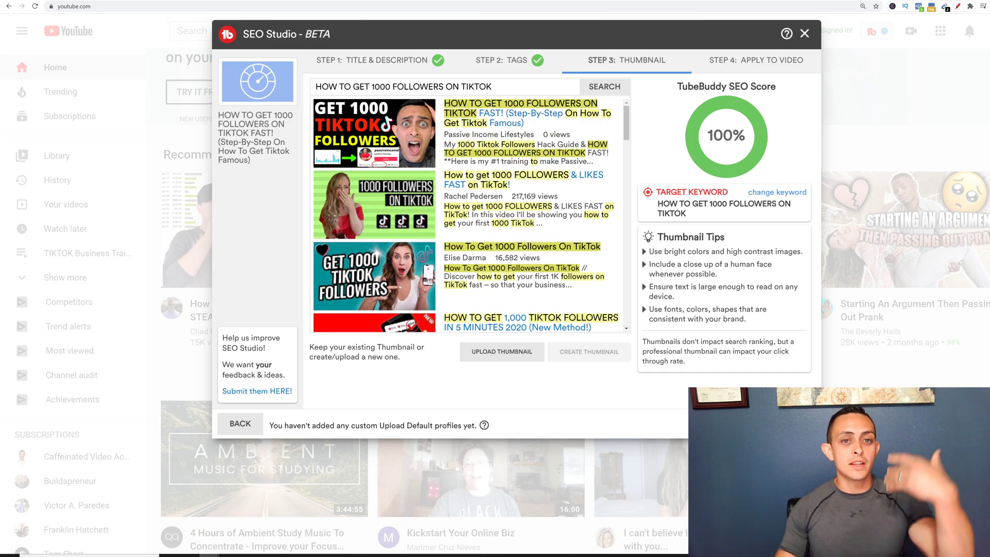
{"action": "scroll", "coordinate": [466, 216], "scroll_direction": "down", "scroll_amount": 3}
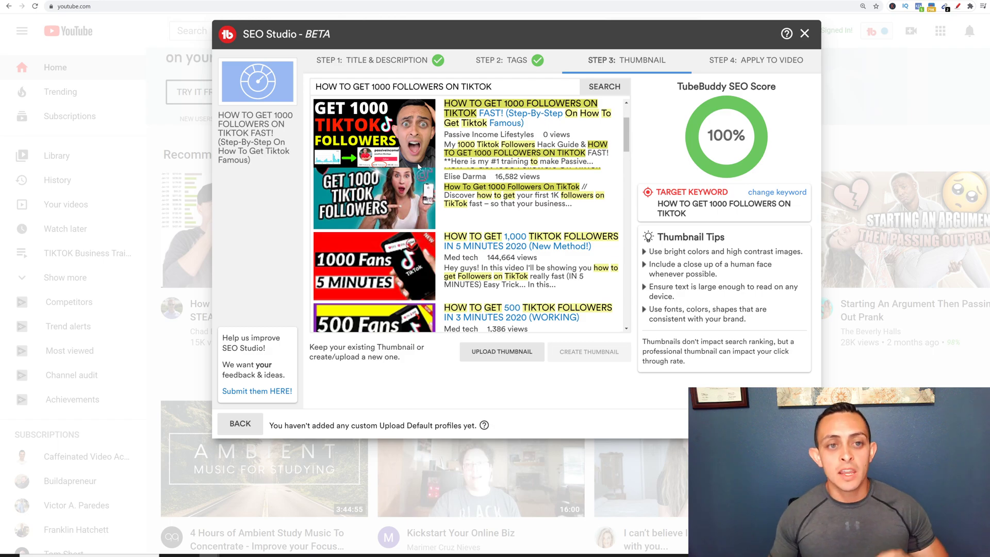
{"action": "scroll", "coordinate": [422, 166], "scroll_direction": "up", "scroll_amount": 2}
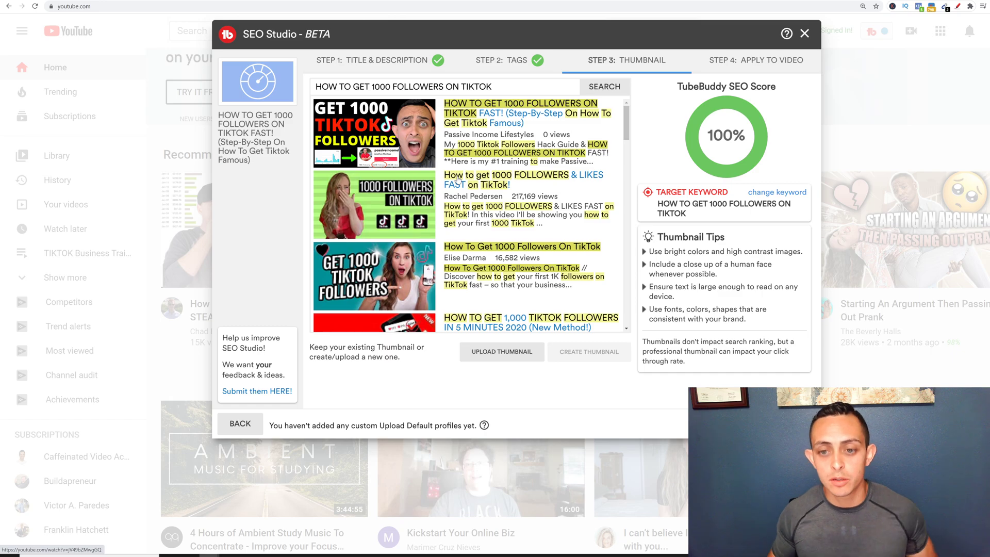
- View the apply-to-video stage, and return to the thumbnail stage to review the tip on bright colors and high contrast images
{"action": "left_click", "coordinate": [794, 424]}
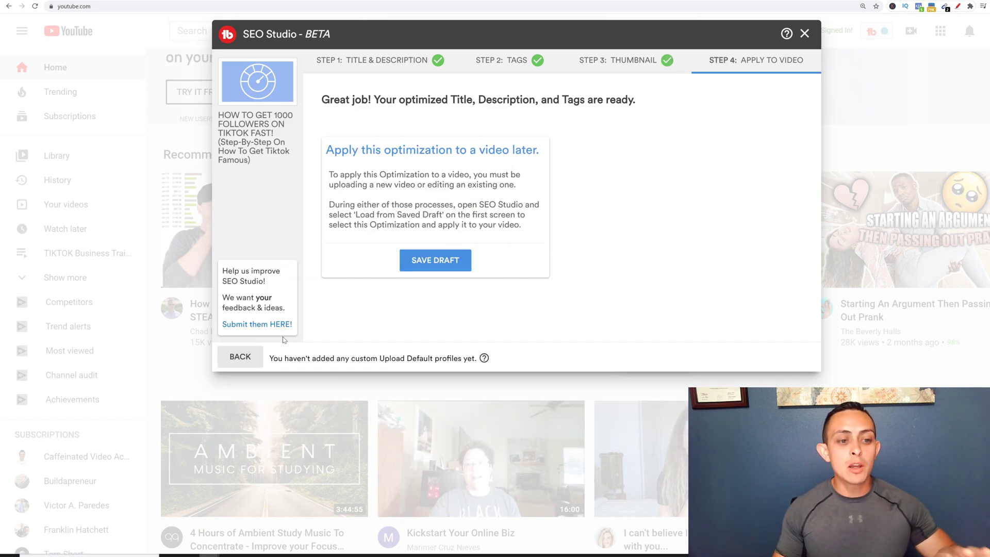
{"action": "left_click", "coordinate": [255, 356]}
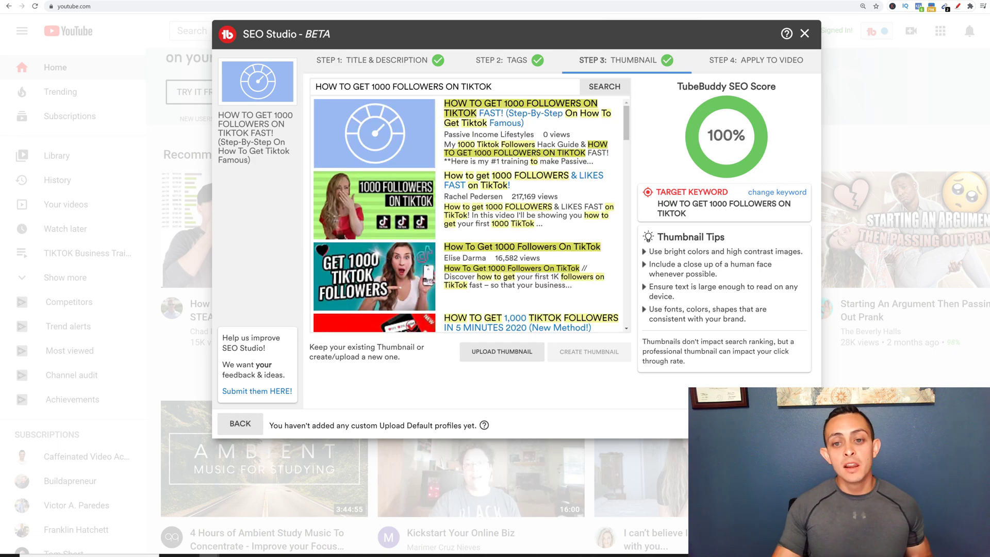
{"action": "left_click_drag", "start_coordinate": [649, 252], "coordinate": [801, 251]}
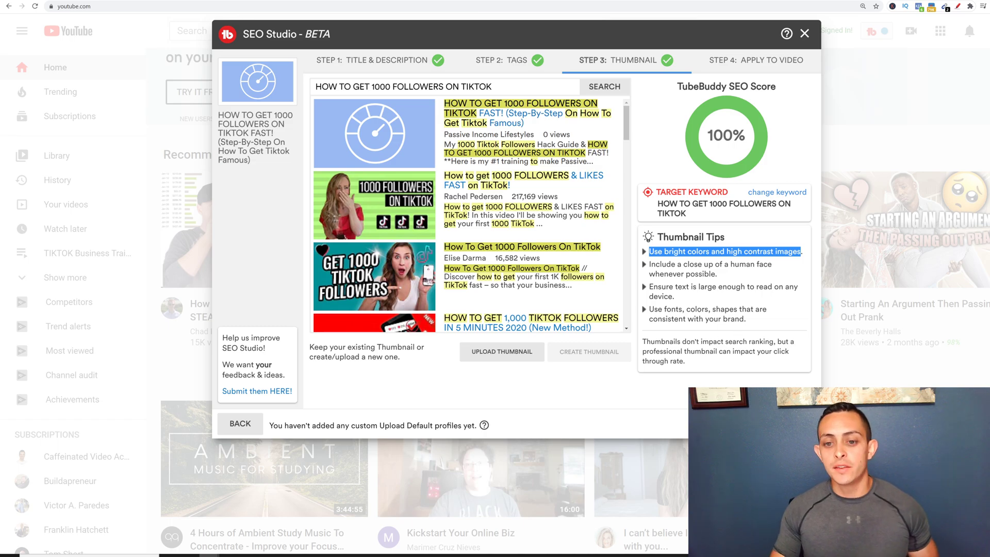
- Try to upload a replacement thumbnail image and compare it with the competing videos' thumbnails
{"action": "left_click", "coordinate": [513, 360]}
{"action": "double_click", "coordinate": [100, 55]}
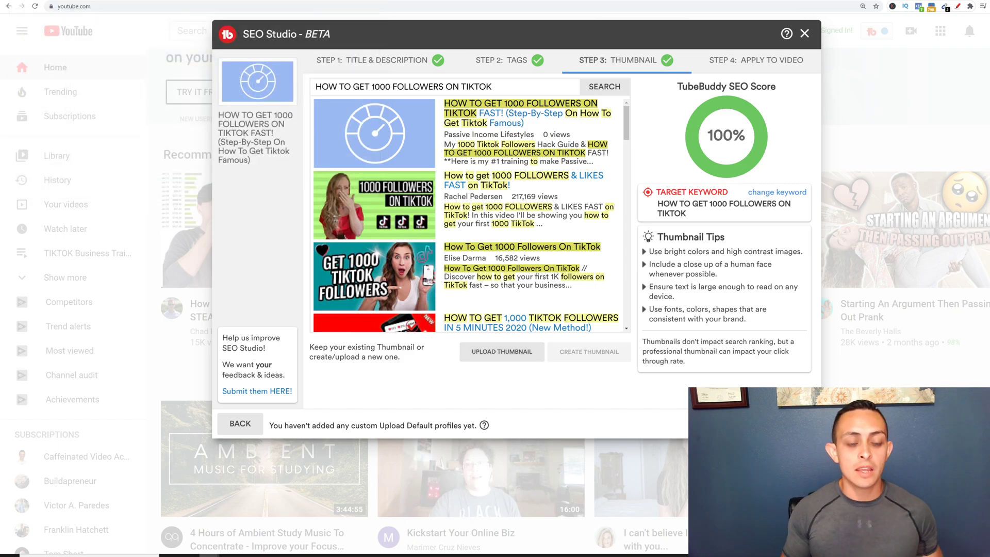
{"action": "left_click", "coordinate": [516, 361]}
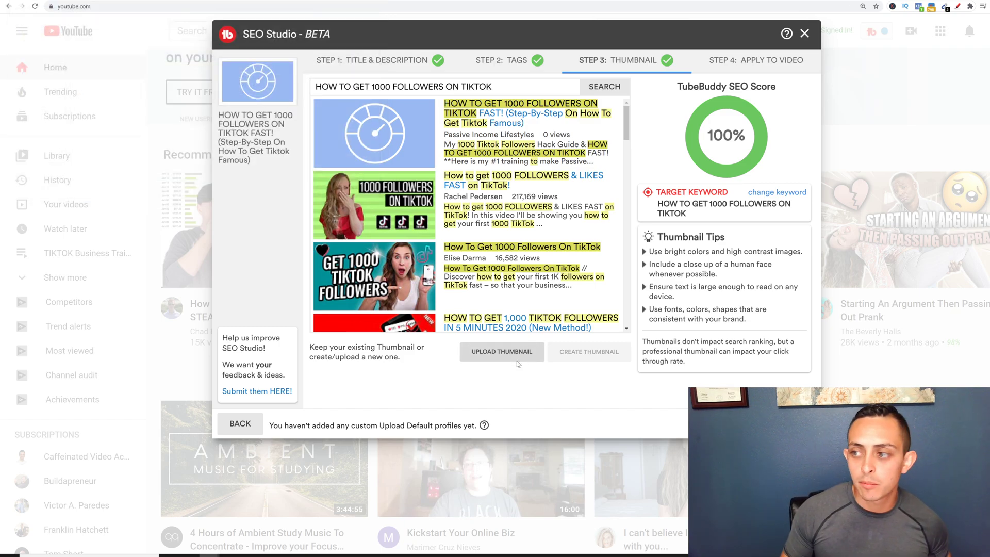
{"action": "double_click", "coordinate": [138, 55]}
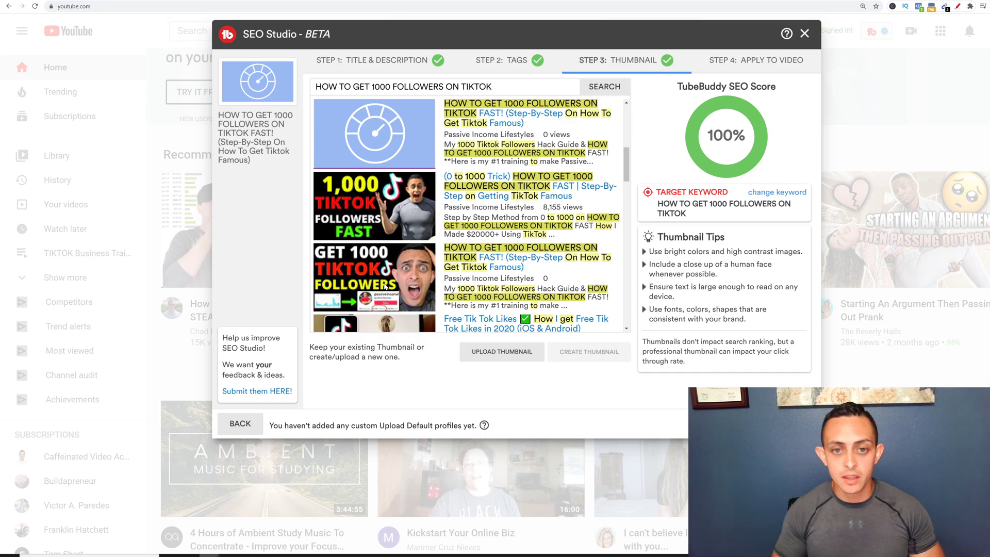
- View the apply-to-video stage, close SEO Studio, and open the TubeBuddy channel overview
{"action": "left_click", "coordinate": [789, 424]}
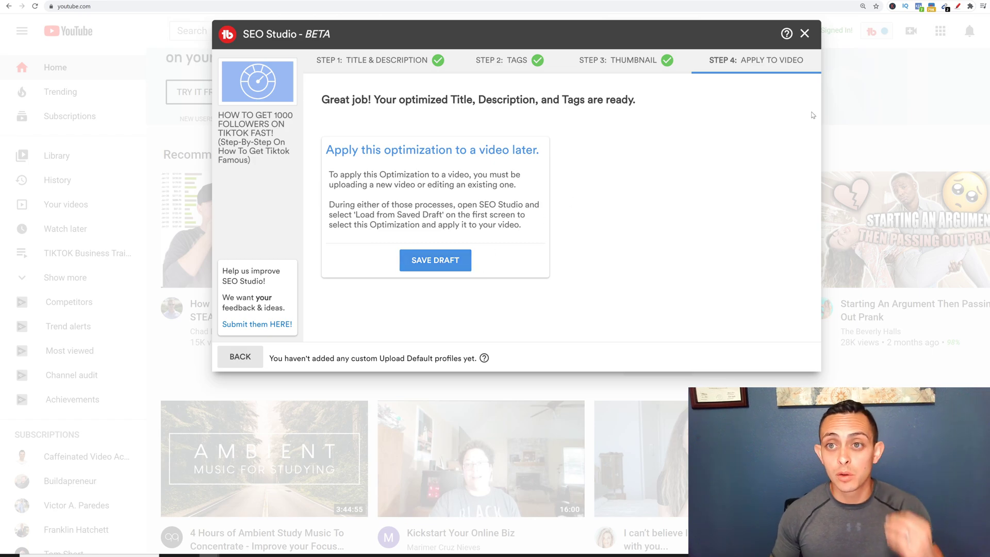
{"action": "left_click", "coordinate": [805, 35]}
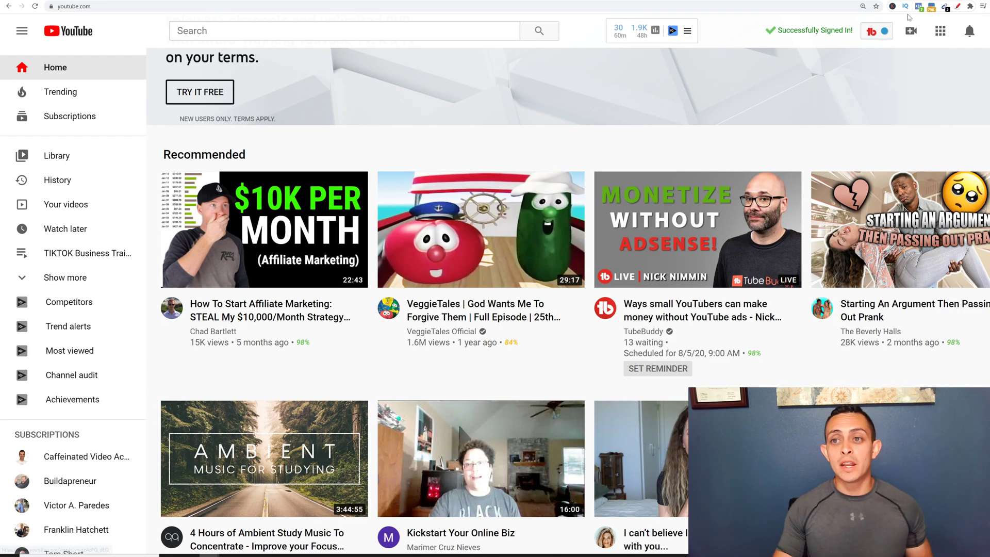
{"action": "left_click", "coordinate": [878, 34]}
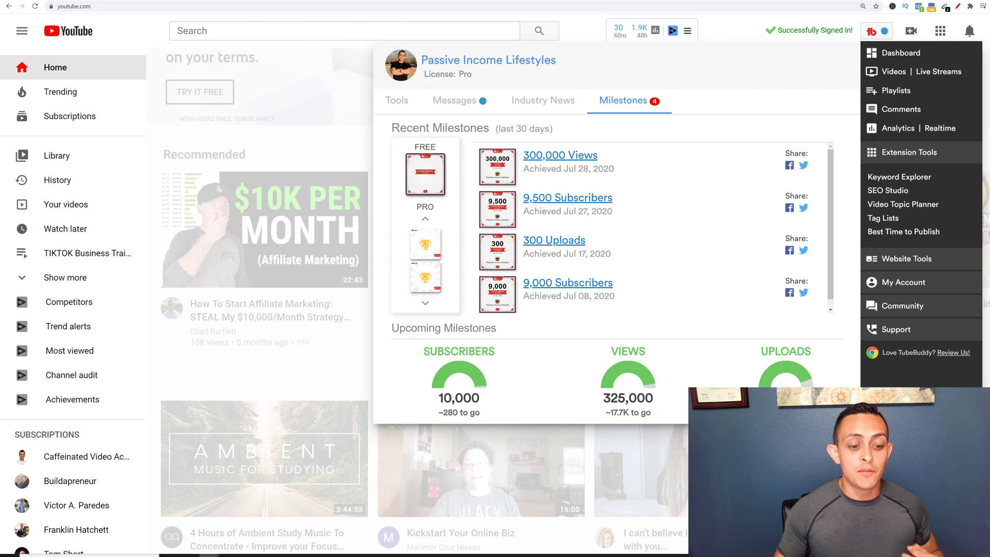
- Switch to Notepad and select the entire TubeBuddy referral link
{"action": "key", "text": "alt+Tab"}
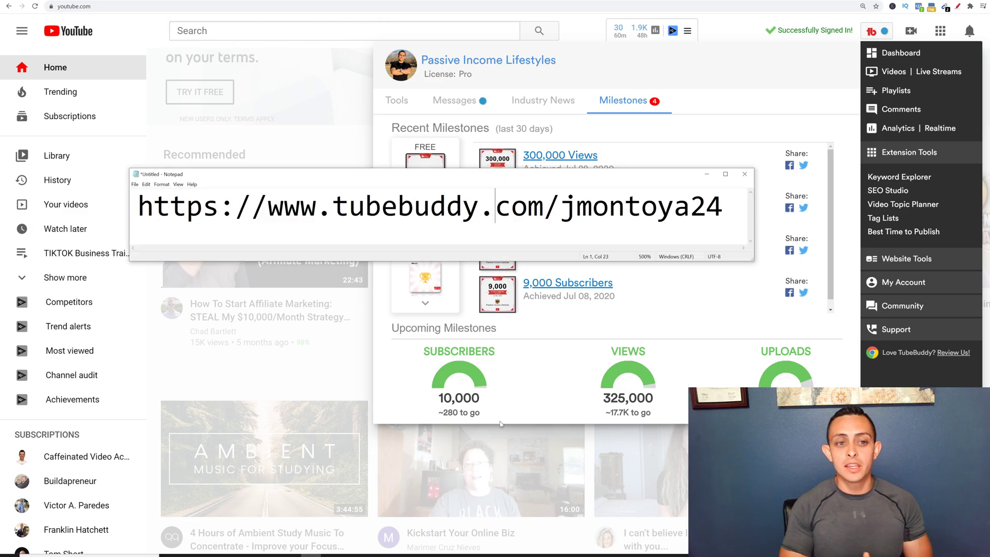
{"action": "left_click", "coordinate": [576, 206]}
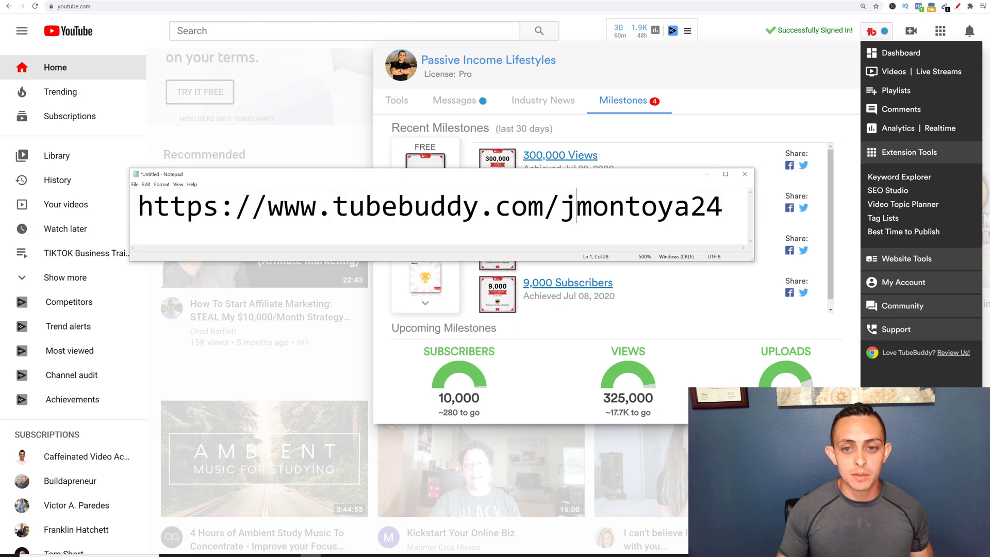
{"action": "key", "text": "ctrl+a"}
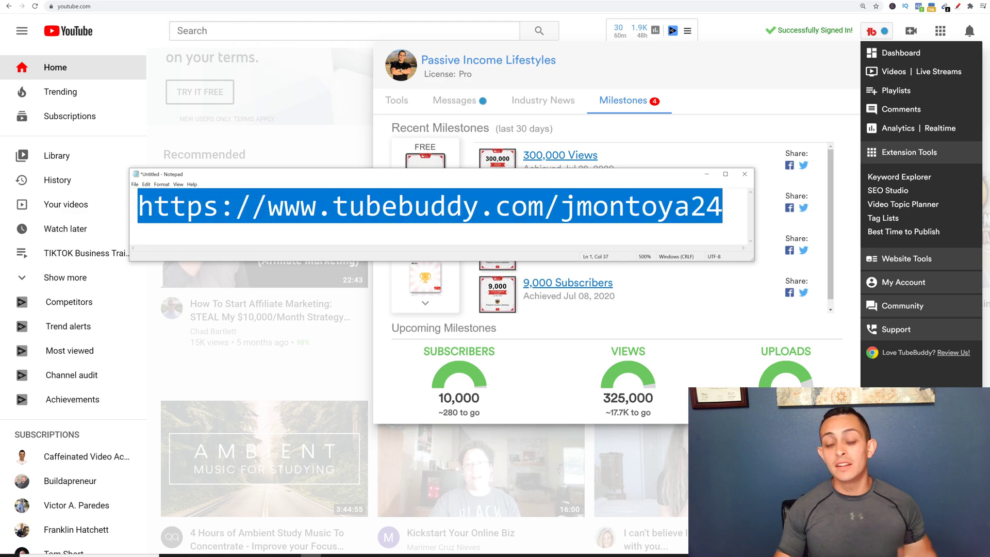